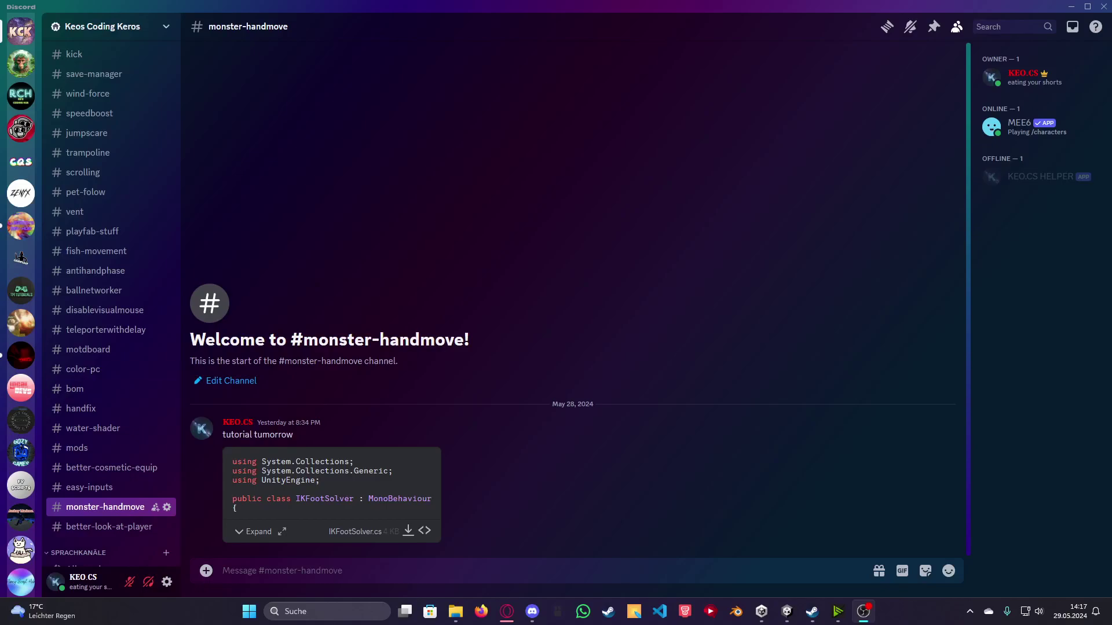
# Review the IKFootSolver snippet in Discord, then switch back to the Unity editor
pyautogui.moveTo(305, 499); pyautogui.dragTo(345, 499)
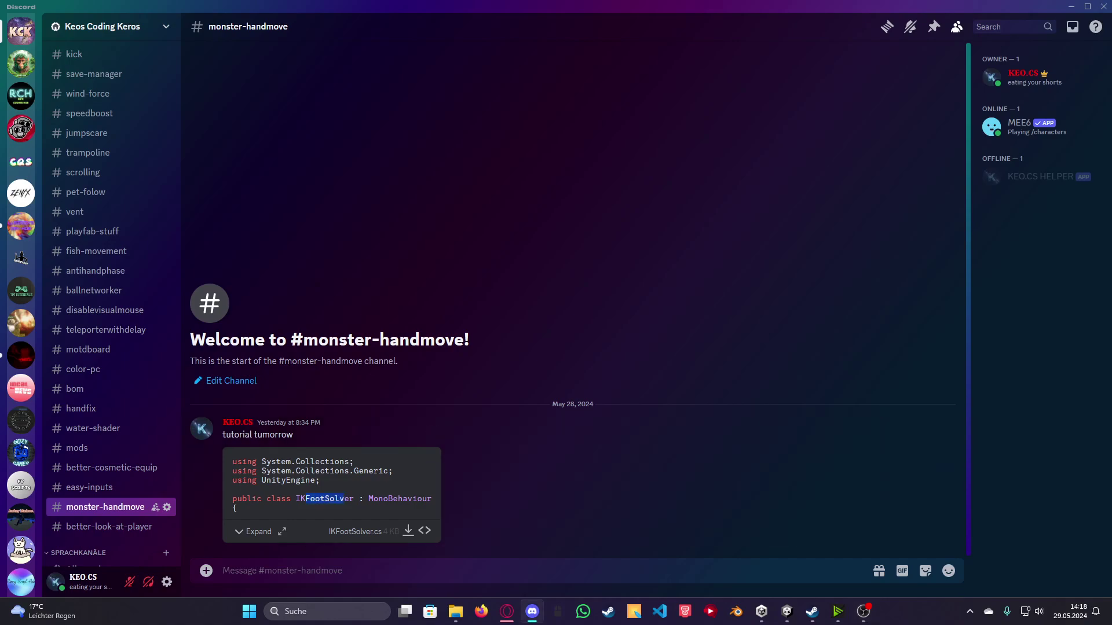
pyautogui.hotkey('alt', 'Tab')
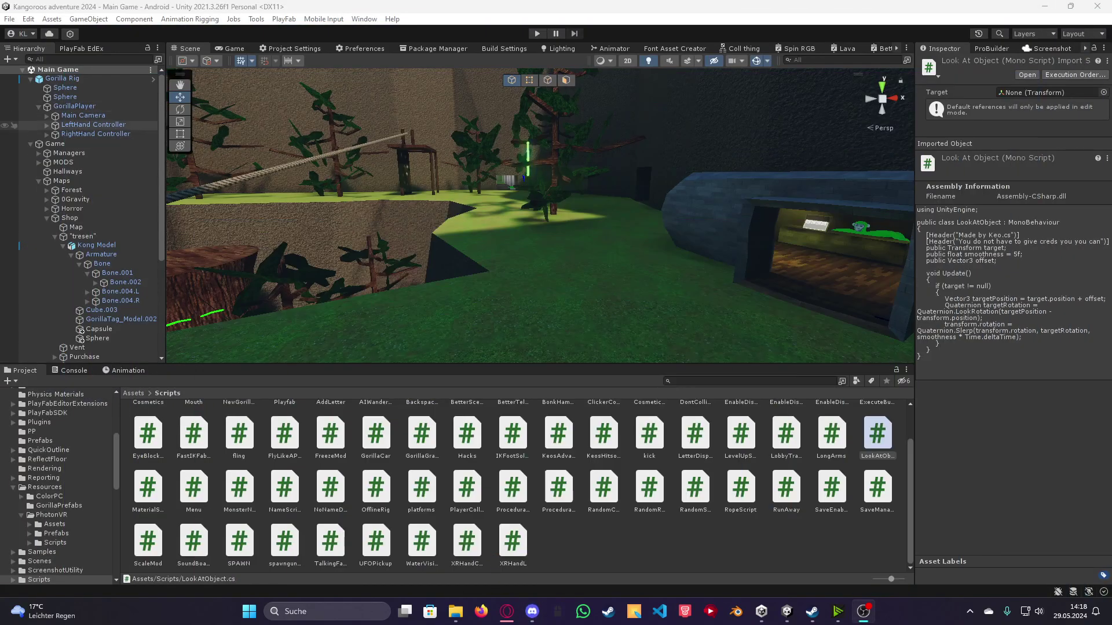
# Collapse Gorilla Rig, expand Game > NotStatic / NoDeaload, and select Monster
pyautogui.click(39, 181)
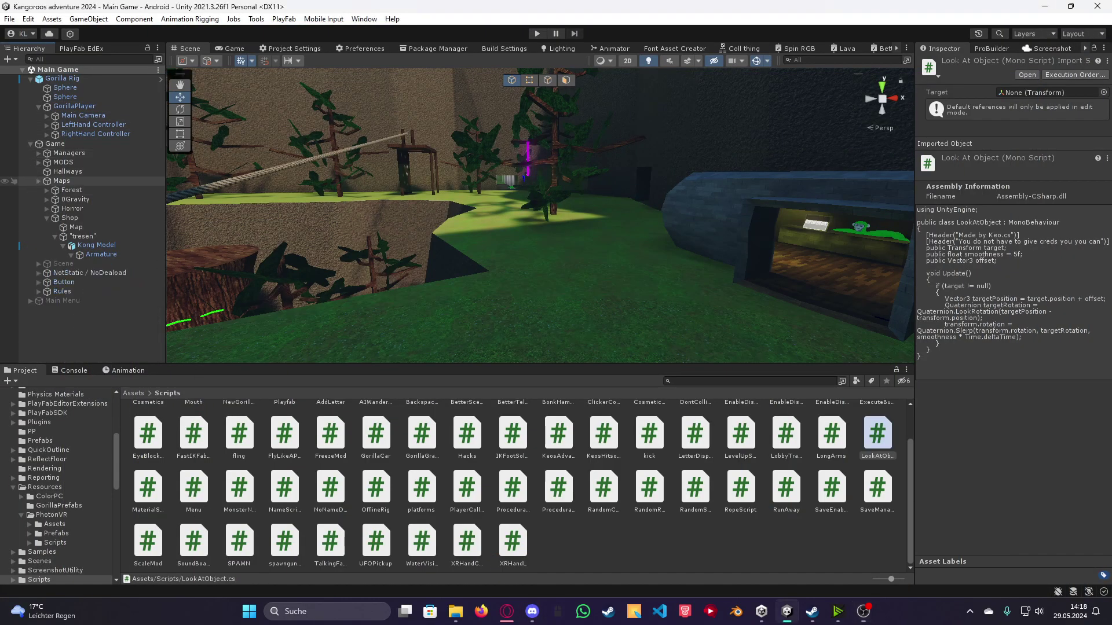
pyautogui.click(30, 143)
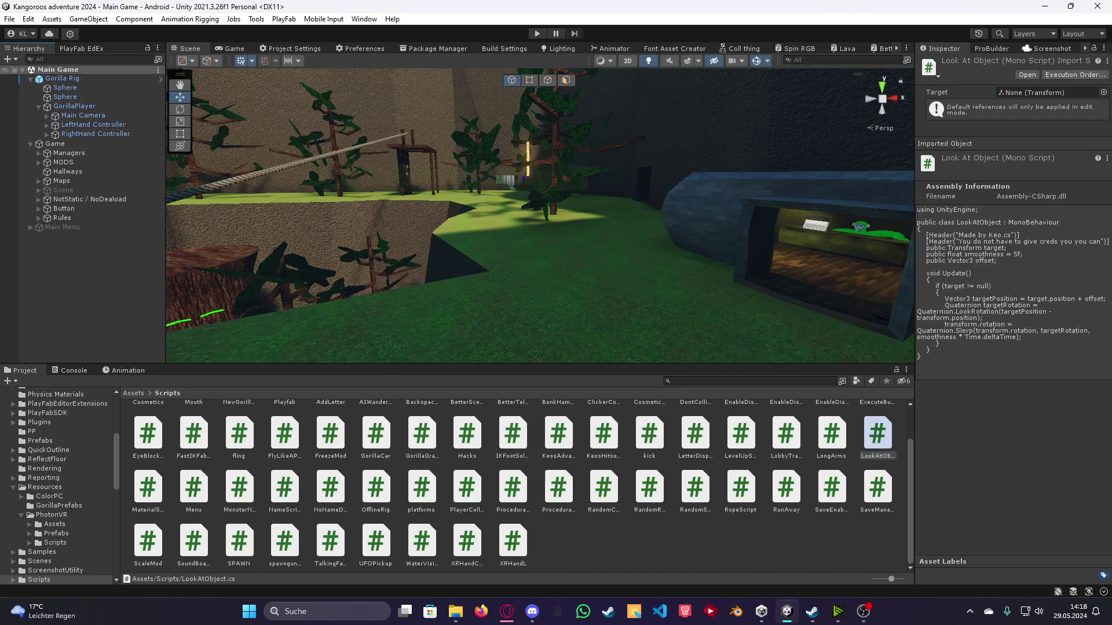
pyautogui.click(29, 79)
pyautogui.click(30, 88)
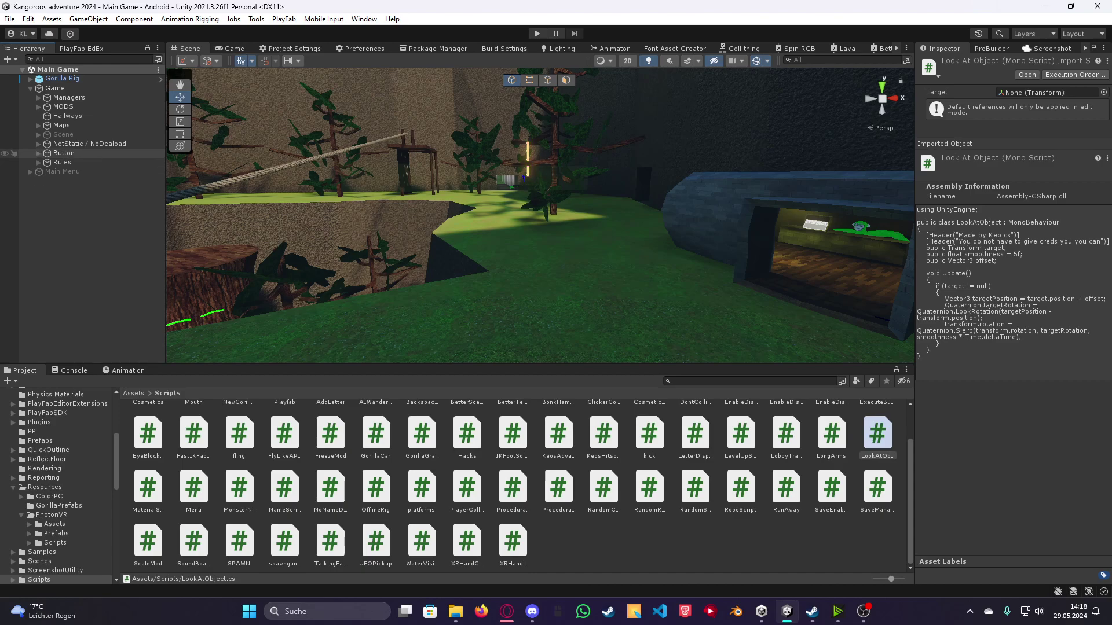
pyautogui.click(39, 144)
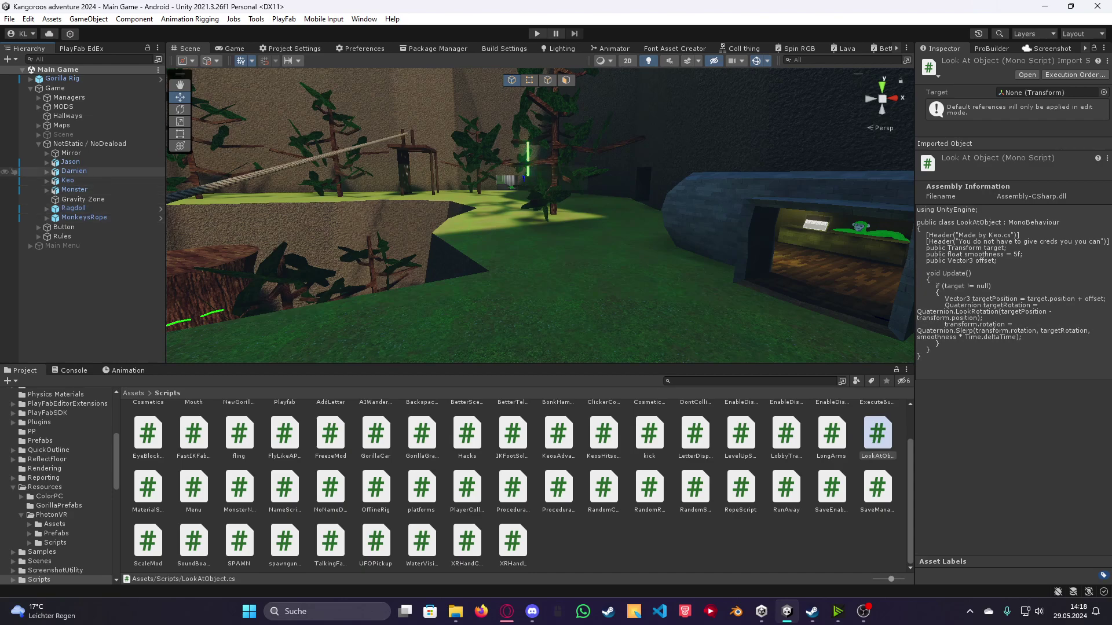
pyautogui.click(73, 190)
# Fly the Scene camera to Monster, trial-move it onto the grass, then undo
pyautogui.moveTo(539, 217); pyautogui.dragTo(539, 217, button='right')
pyautogui.press('w')
pyautogui.moveTo(403, 236); pyautogui.dragTo(773, 248)
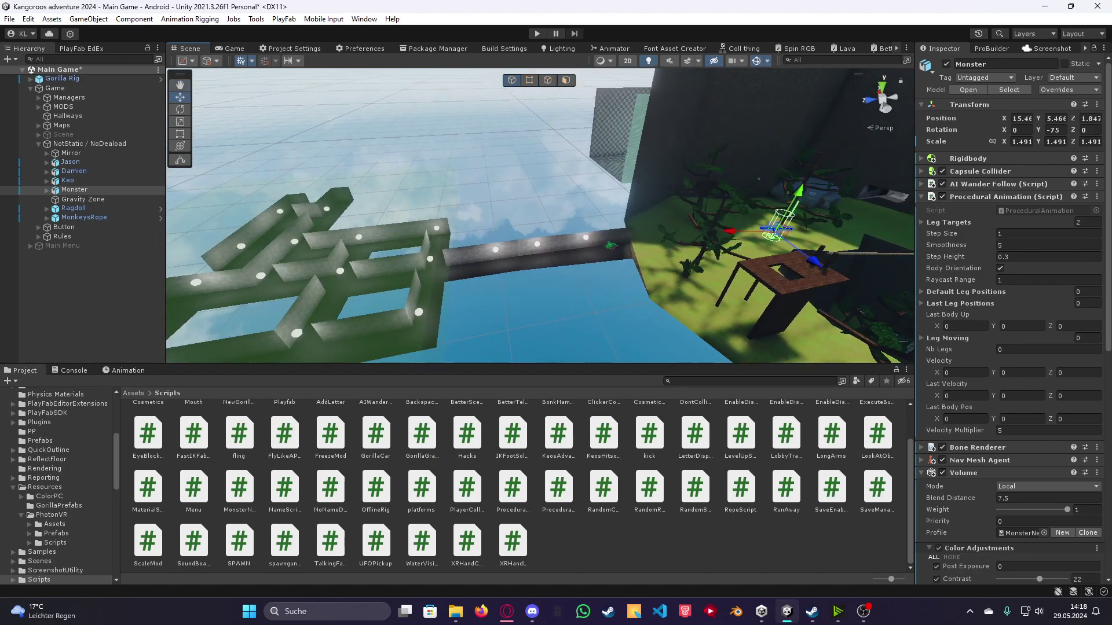
pyautogui.moveTo(539, 218); pyautogui.dragTo(539, 218, button='right')
pyautogui.hotkey('ctrl', 'z')
pyautogui.hotkey('ctrl', 'z')
# Dismiss the Hierarchy create menu, return to top-level Assets, and browse the Animation Rigging menu
pyautogui.rightClick(73, 282)
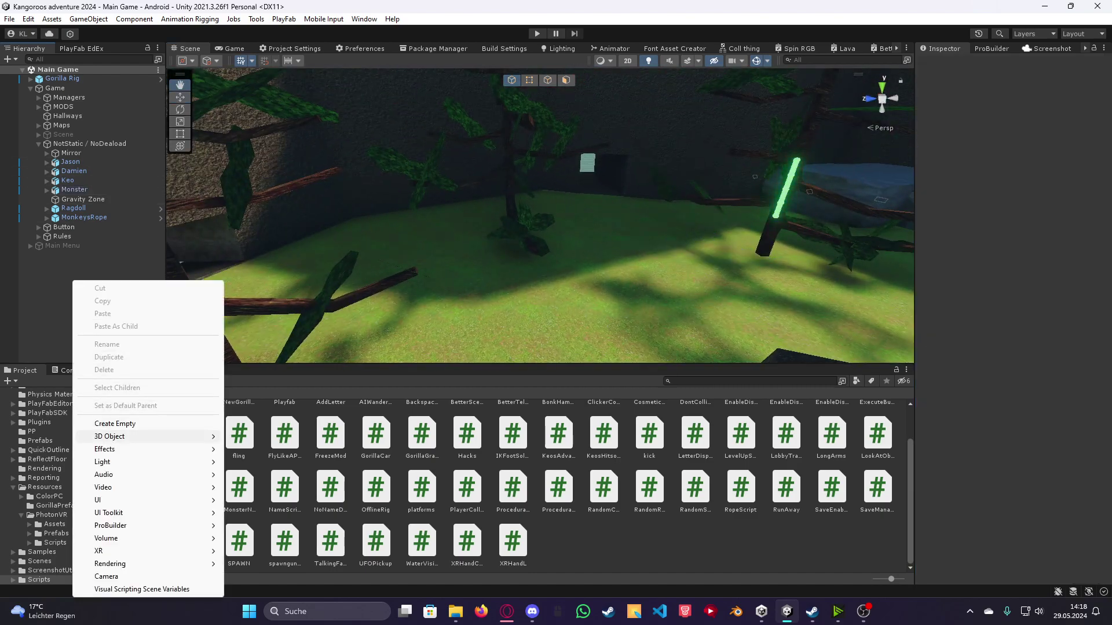
pyautogui.press('Escape')
pyautogui.click(135, 393)
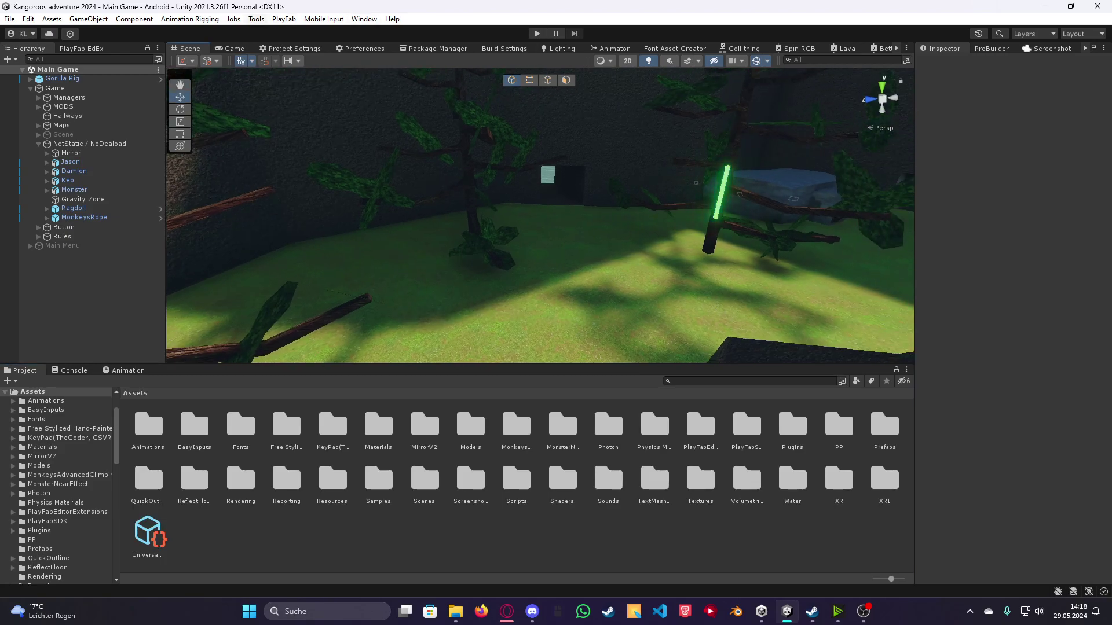
pyautogui.click(189, 18)
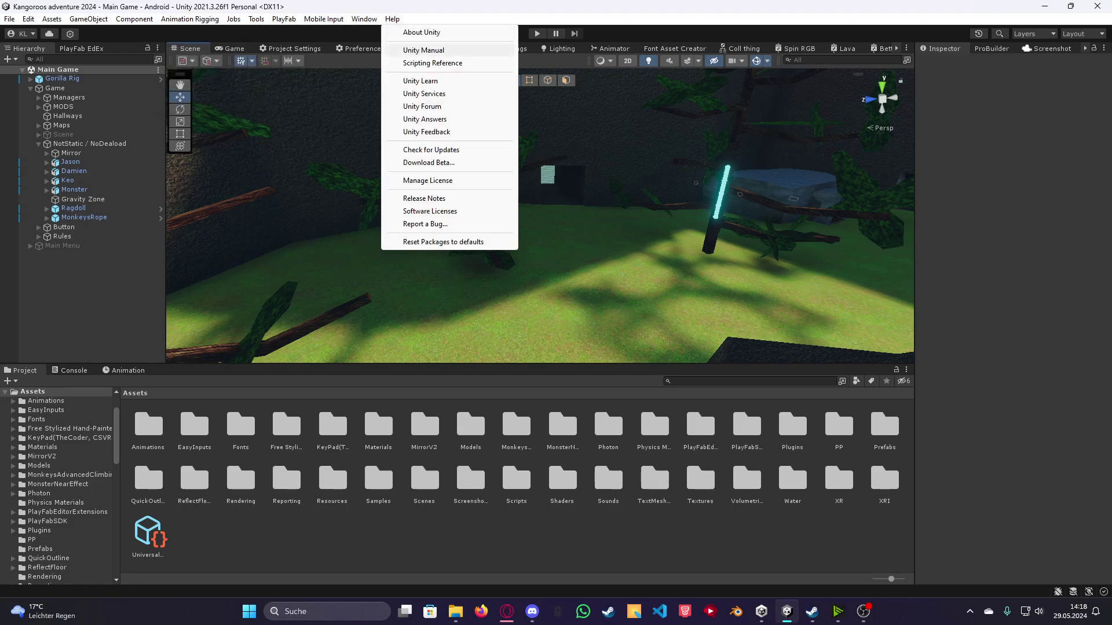
pyautogui.click(557, 287)
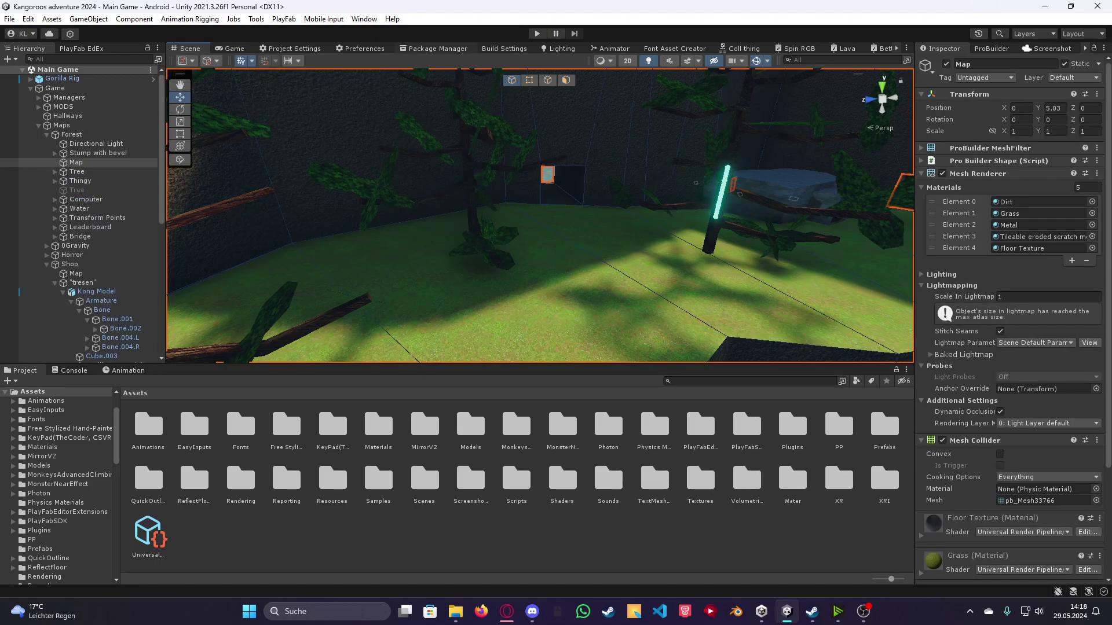
# List Unity Registry packages, confirm Animation Rigging 1.1.1 is installed, and return to the Scene
pyautogui.click(217, 59)
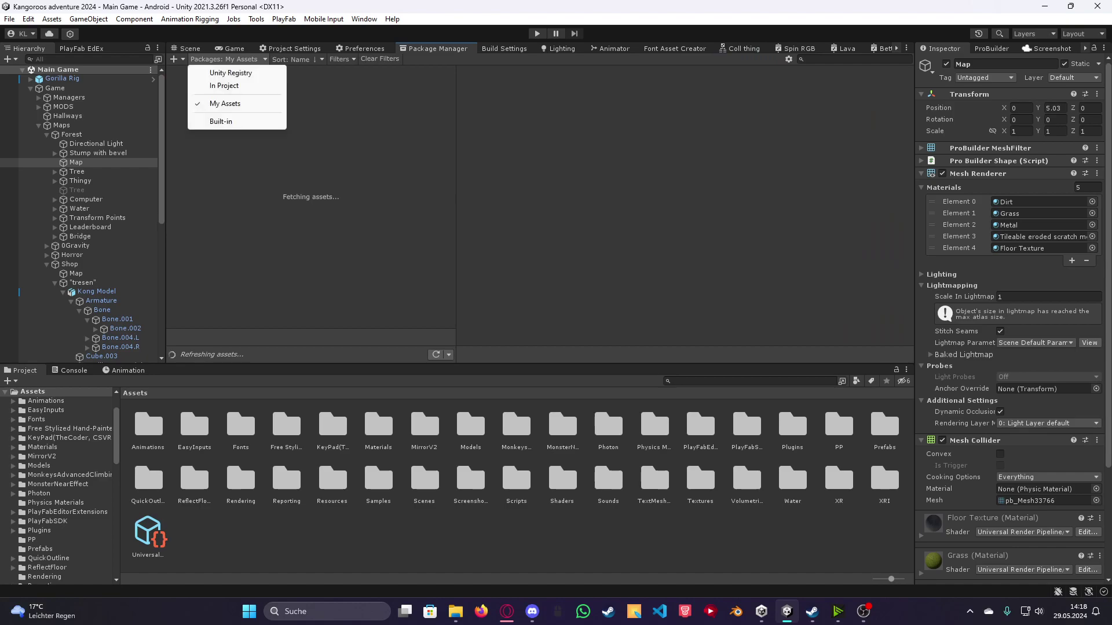
pyautogui.click(233, 72)
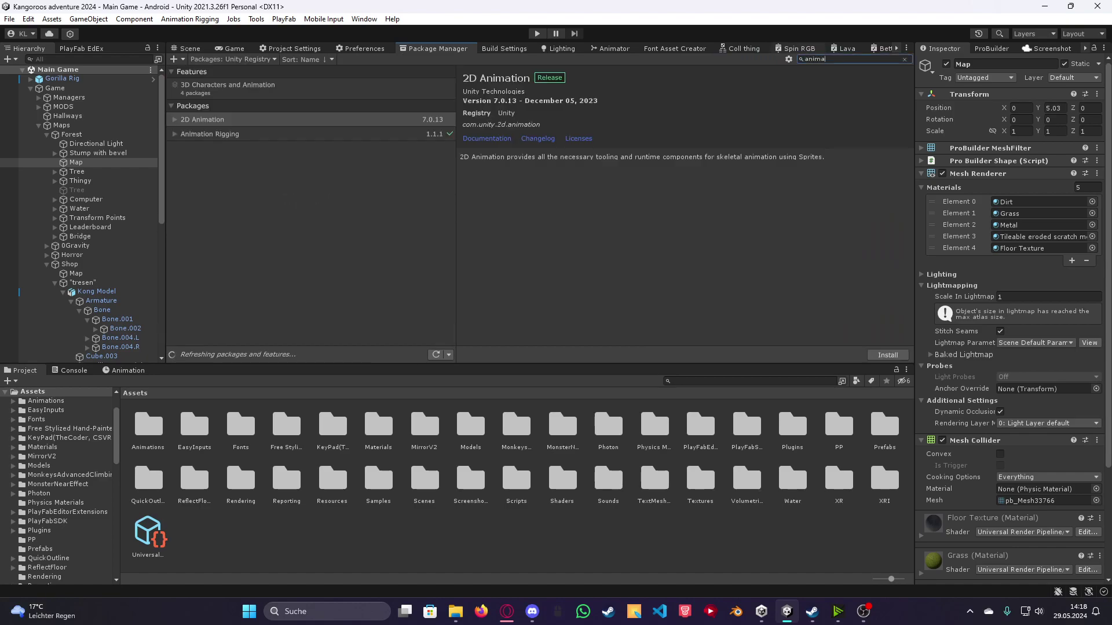
pyautogui.press('Down')
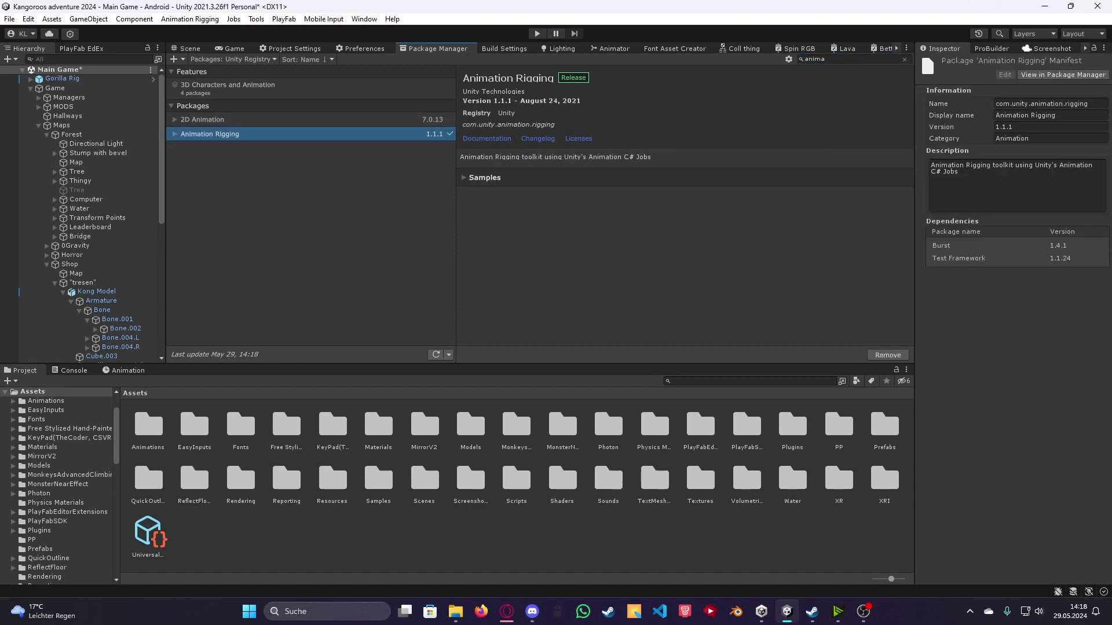
pyautogui.hotkey('ctrl', '1')
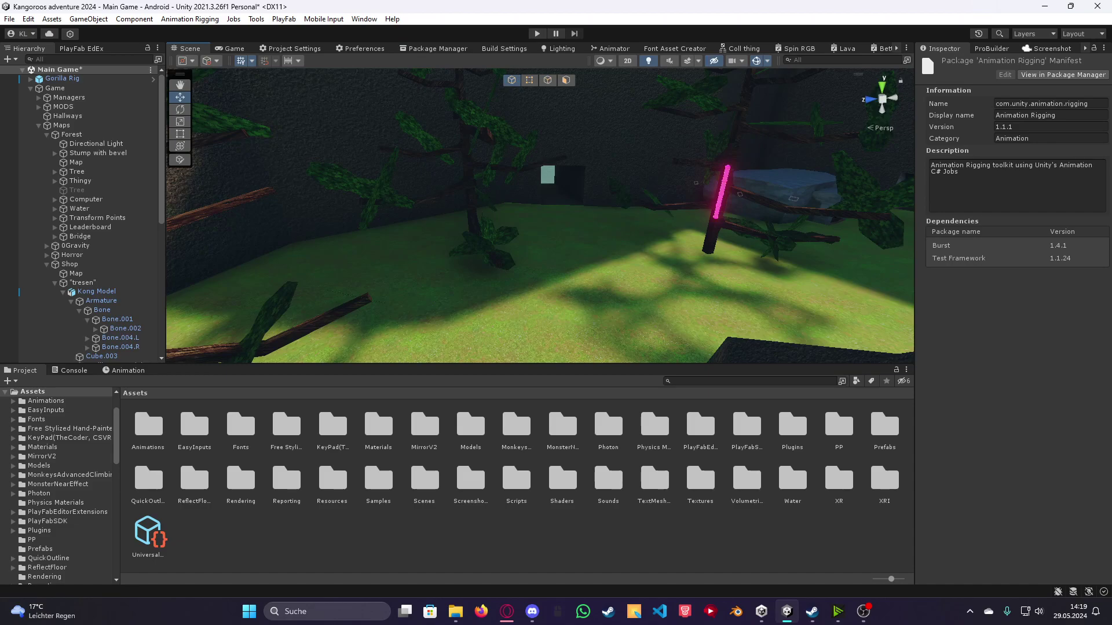
# Collapse the Shop and NotStatic / NoDeaload branches and open the Assets/Models folder
pyautogui.click(54, 264)
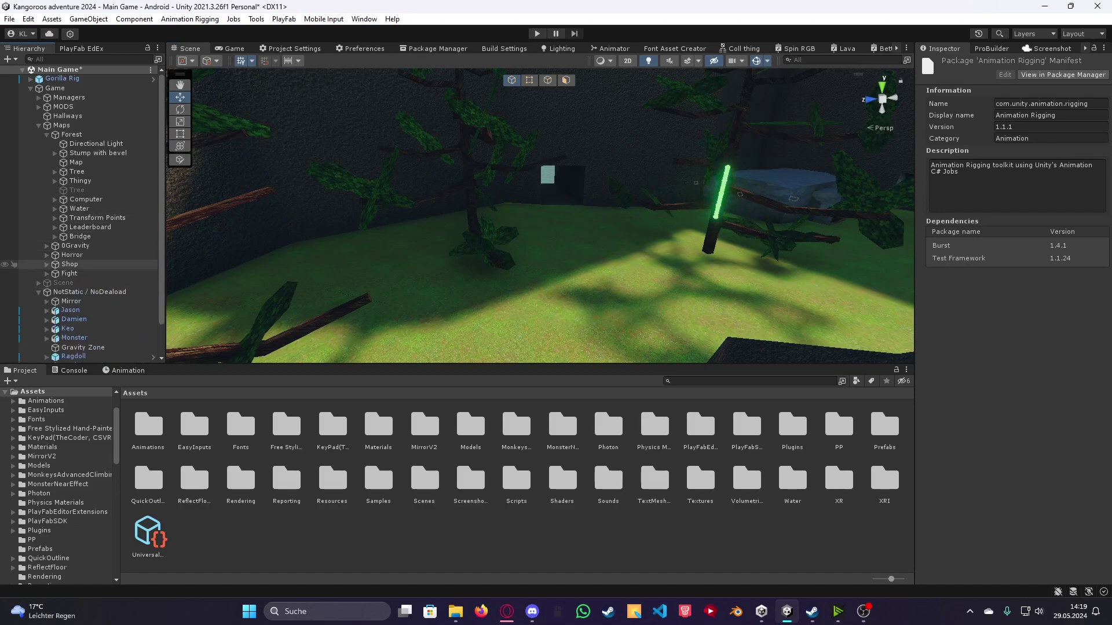
pyautogui.click(39, 292)
pyautogui.rightClick(84, 346)
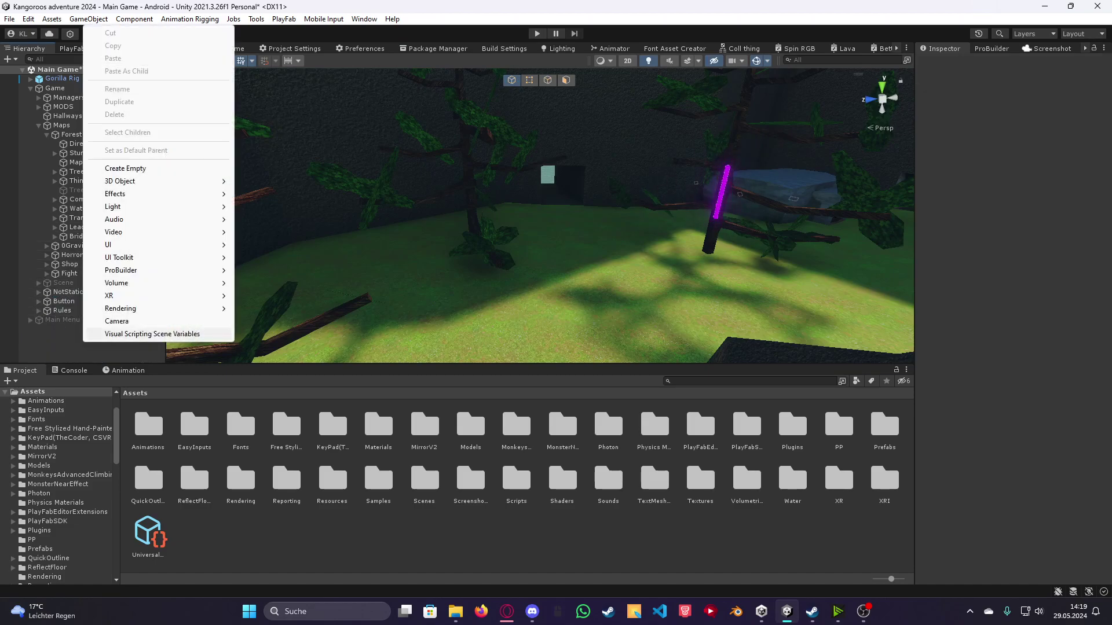
pyautogui.press('Escape')
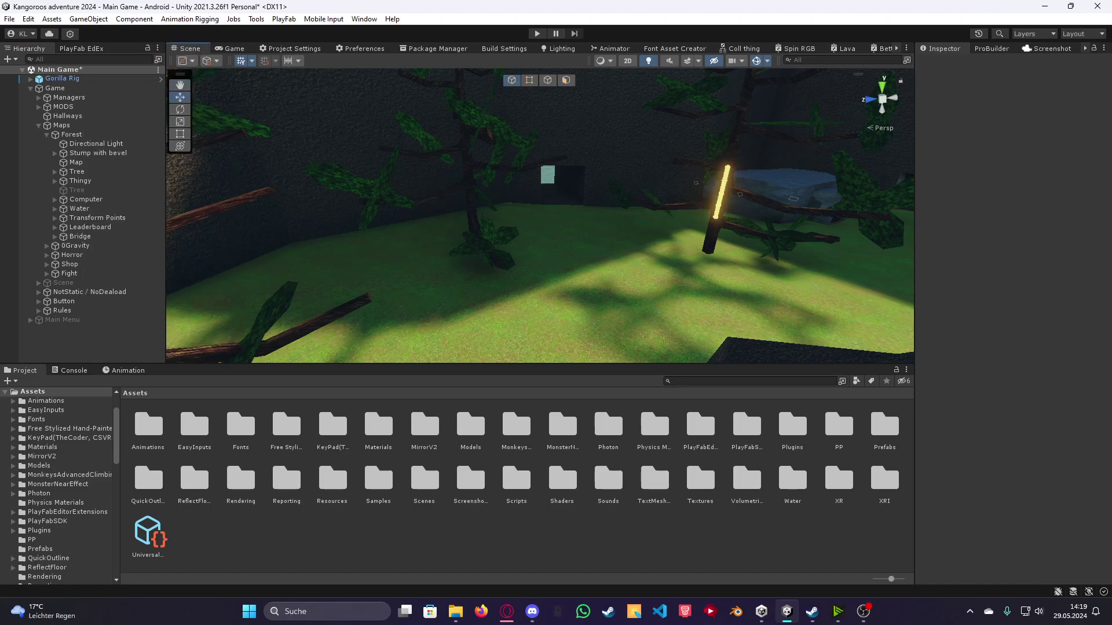
pyautogui.click(39, 465)
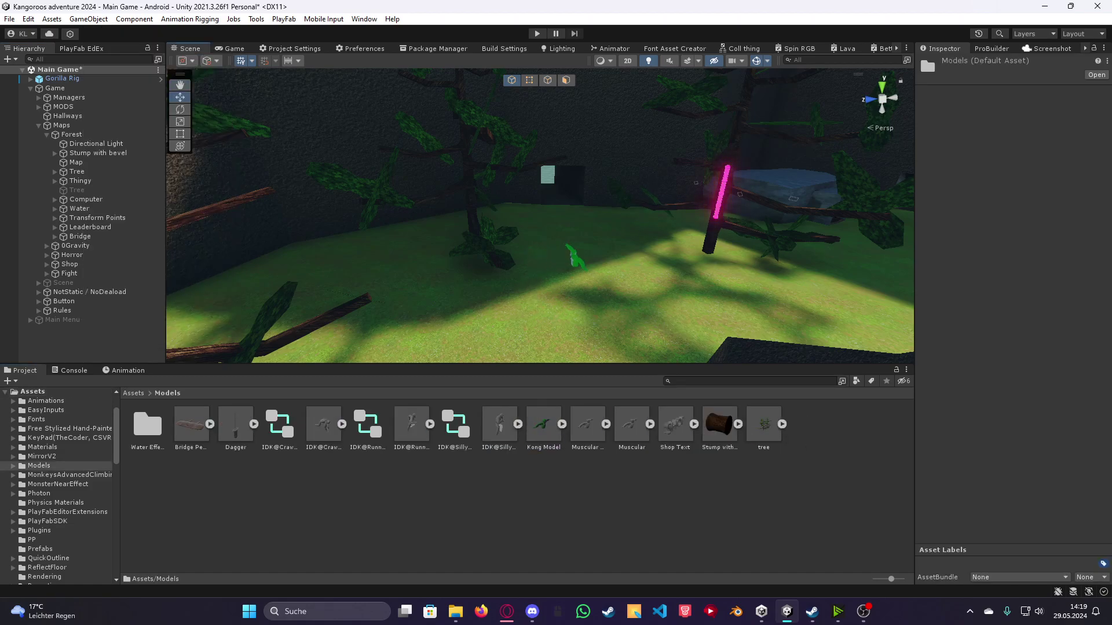
# Place Kong Model on the grass and frame it closely in the Scene view
pyautogui.moveTo(573, 257); pyautogui.dragTo(635, 278)
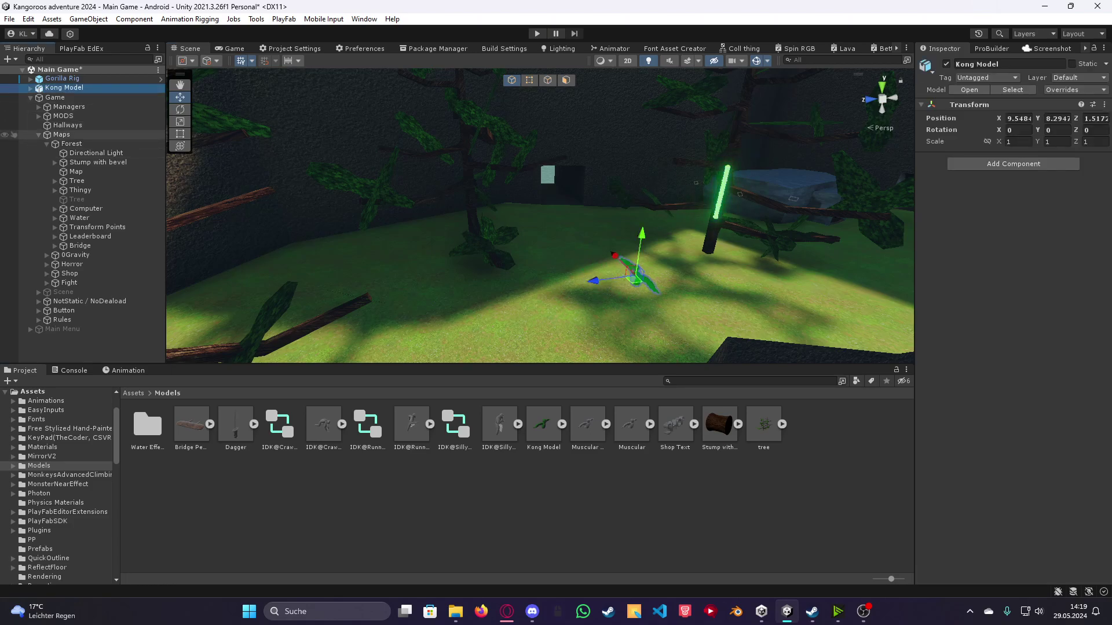
pyautogui.moveTo(539, 217); pyautogui.dragTo(487, 209, button='right')
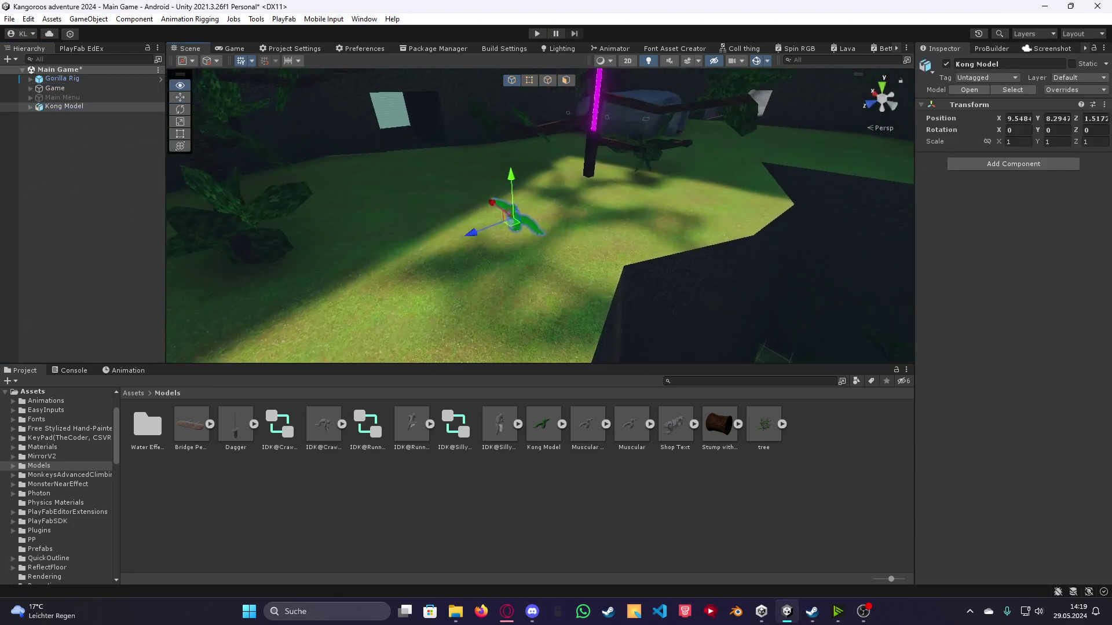
pyautogui.press('f')
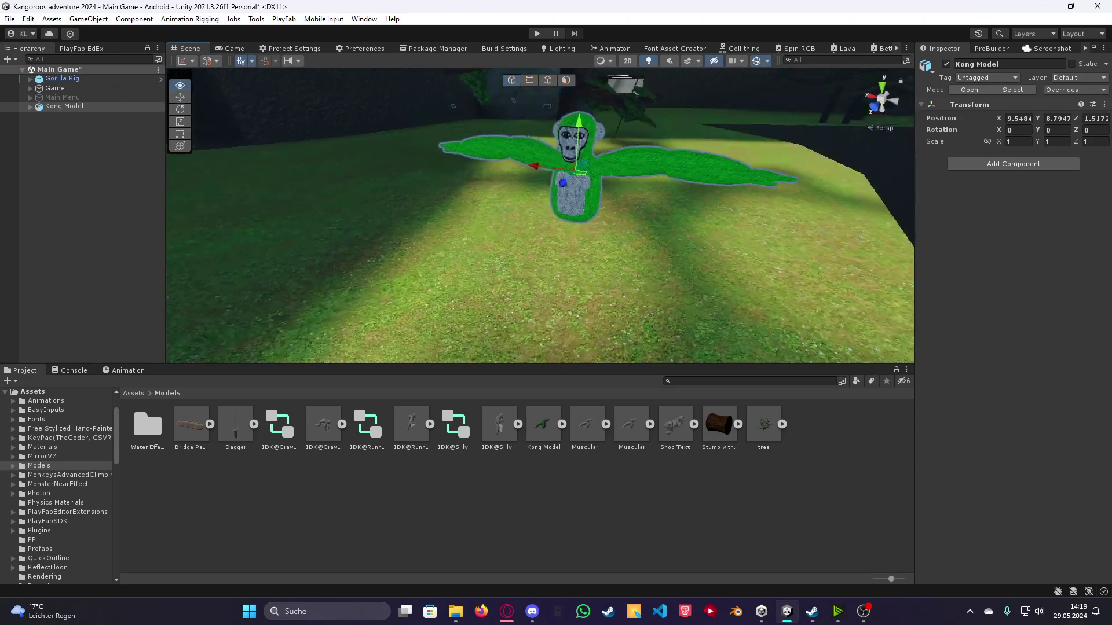
pyautogui.moveTo(538, 218); pyautogui.dragTo(557, 226, button='right')
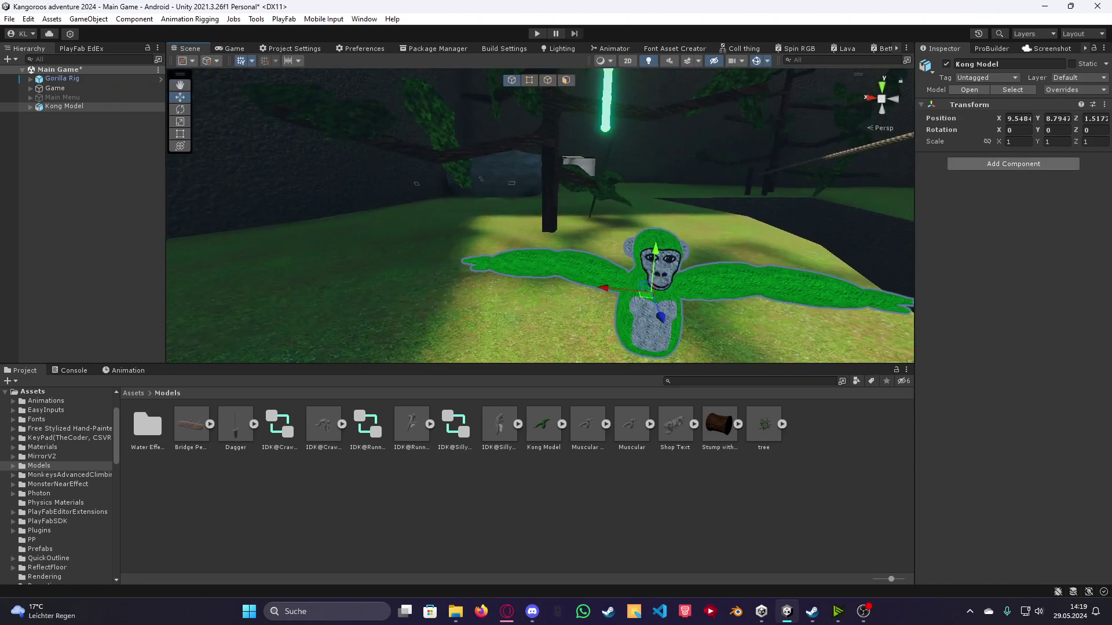
pyautogui.hotkey('ctrl', 'shift', 'a')
pyautogui.write('loo')
pyautogui.write('nav')
pyautogui.press('Return')
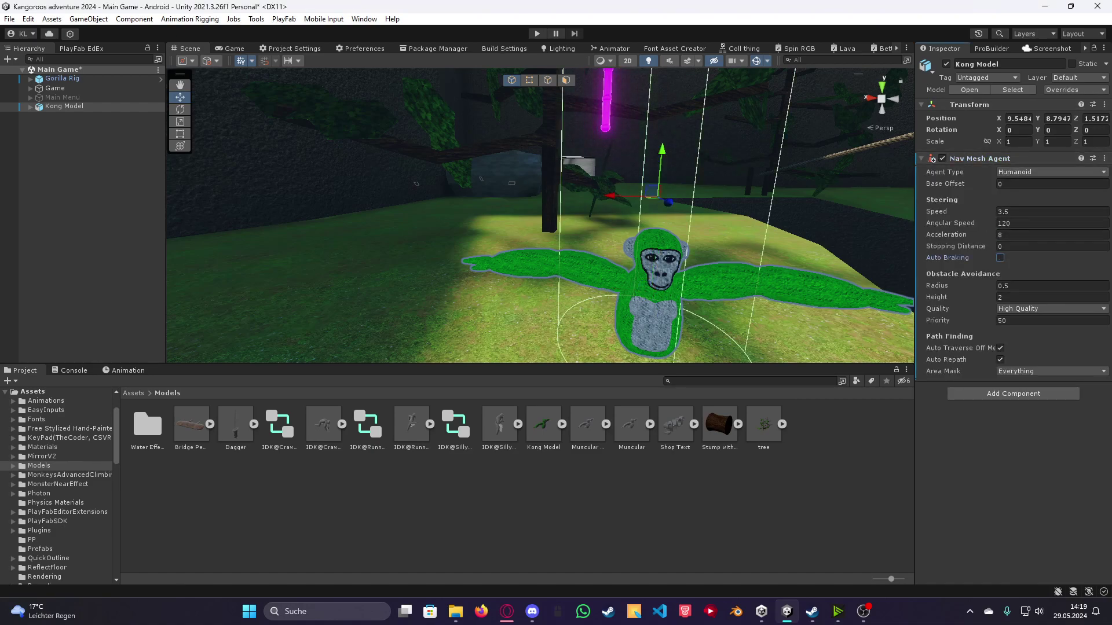
pyautogui.click(923, 158)
pyautogui.click(1013, 177)
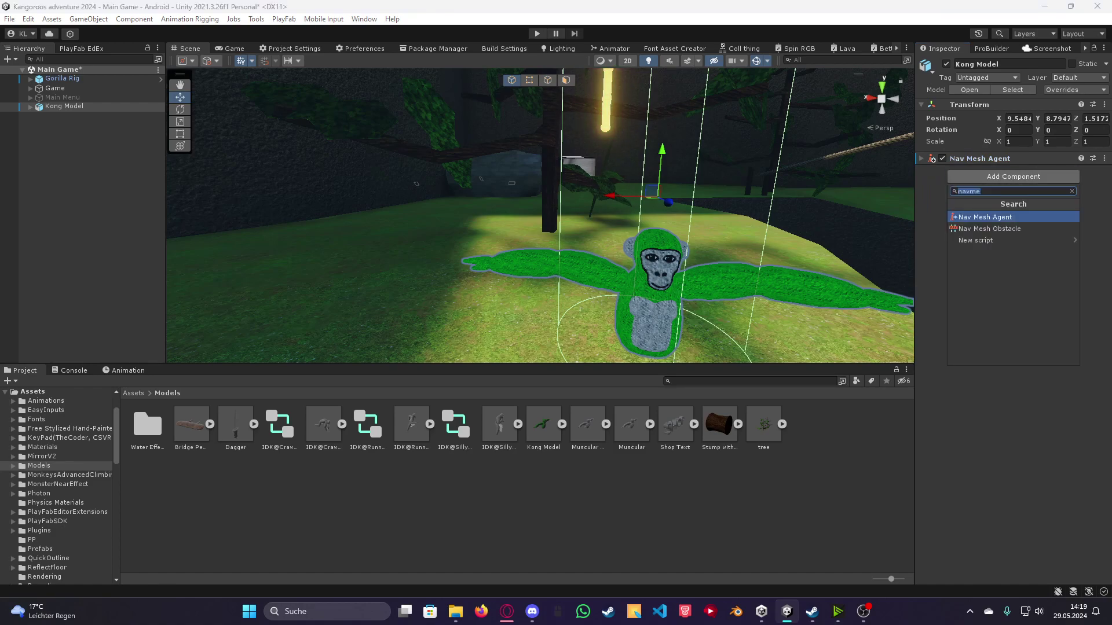
pyautogui.write('horn')
pyautogui.press('BackSpace')
pyautogui.press('BackSpace')
pyautogui.press('BackSpace')
pyautogui.press('BackSpace')
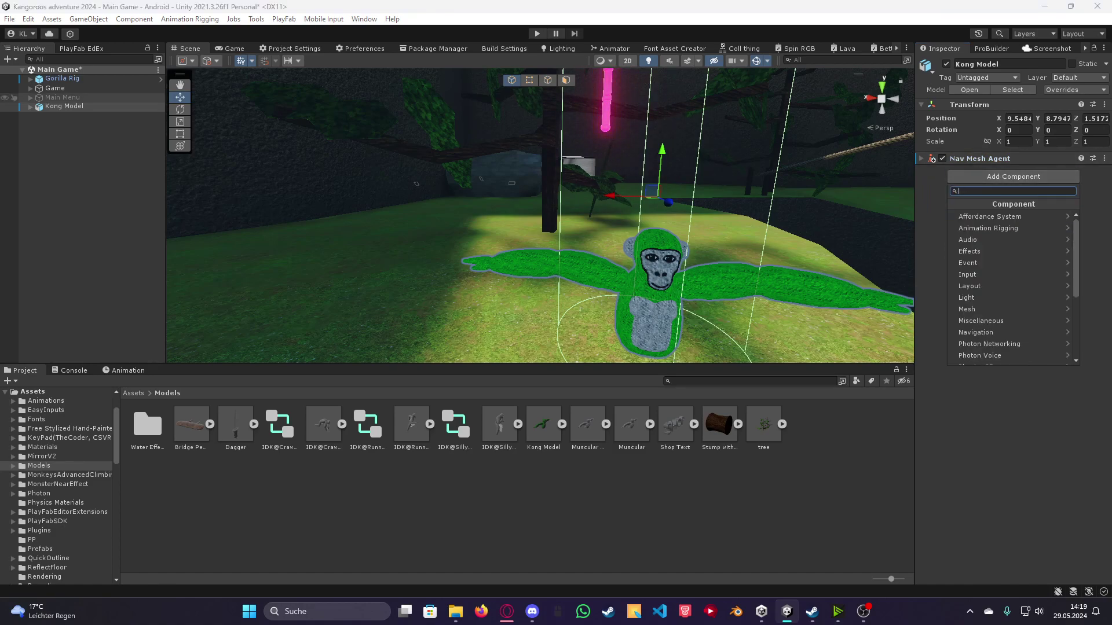
pyautogui.click(31, 88)
pyautogui.click(65, 180)
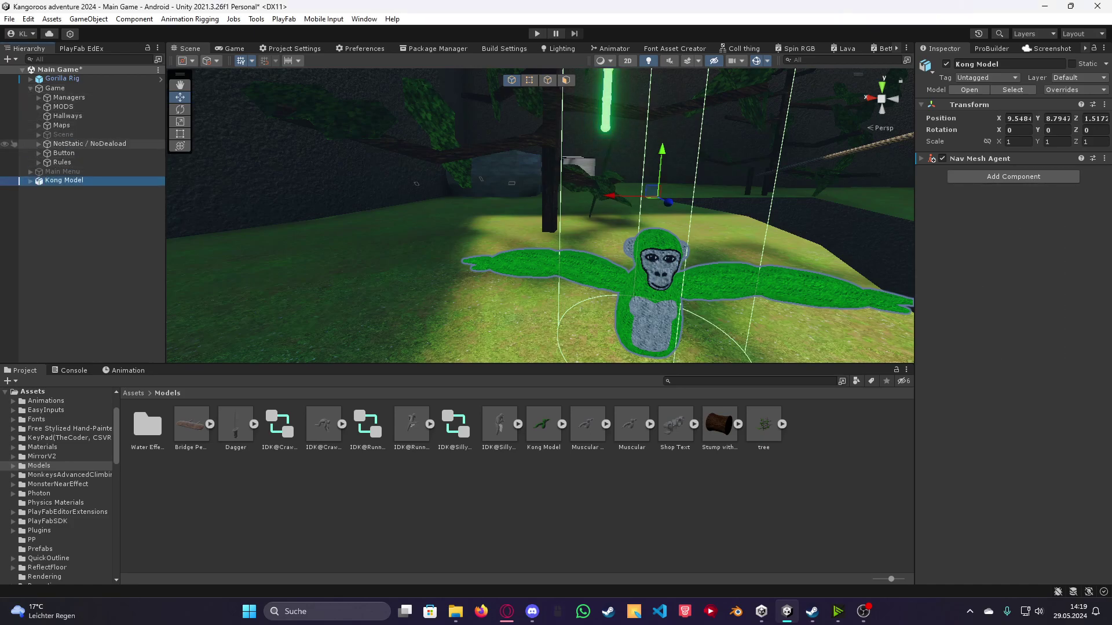
pyautogui.click(38, 143)
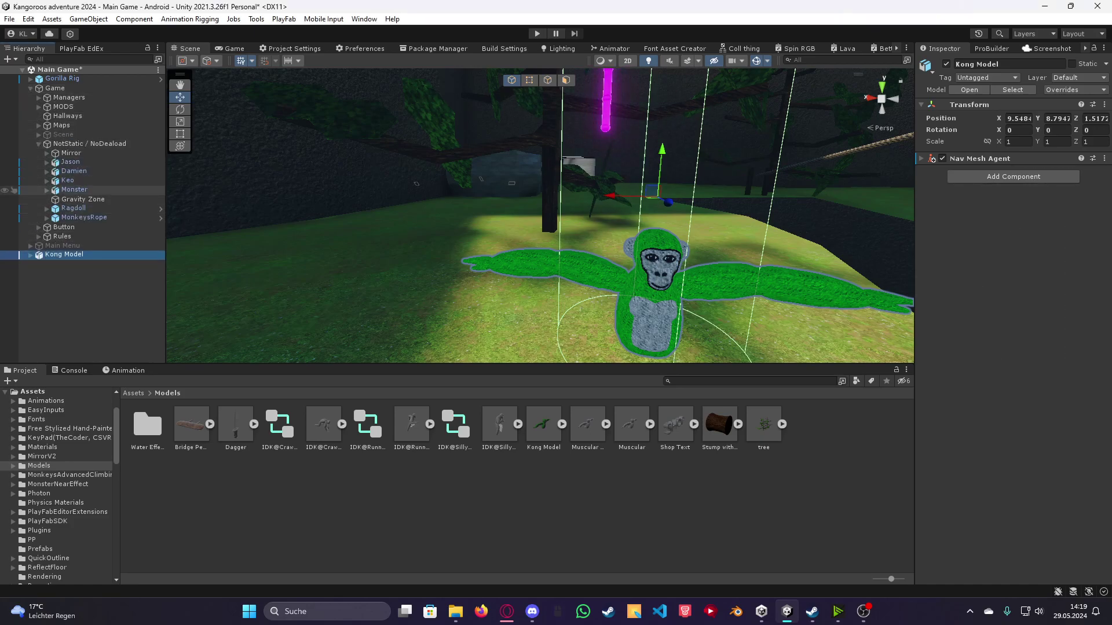
pyautogui.click(74, 189)
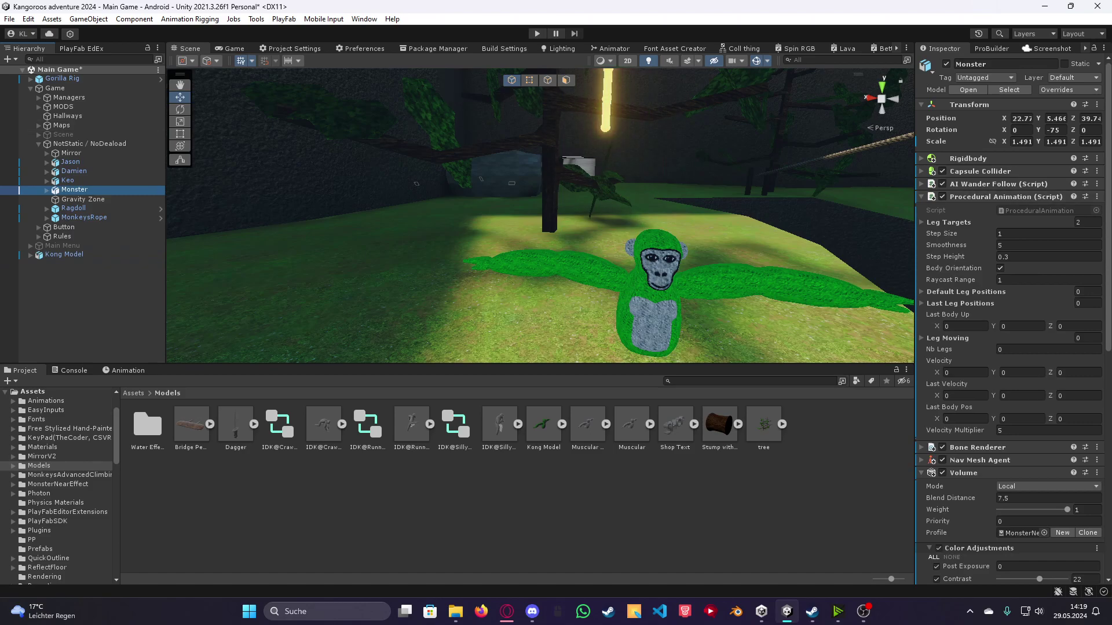
pyautogui.press('Up')
pyautogui.press('Up')
pyautogui.press('Up')
pyautogui.press('Up')
pyautogui.press('Up')
pyautogui.press('Up')
pyautogui.press('Left')
pyautogui.press('Down')
pyautogui.press('Down')
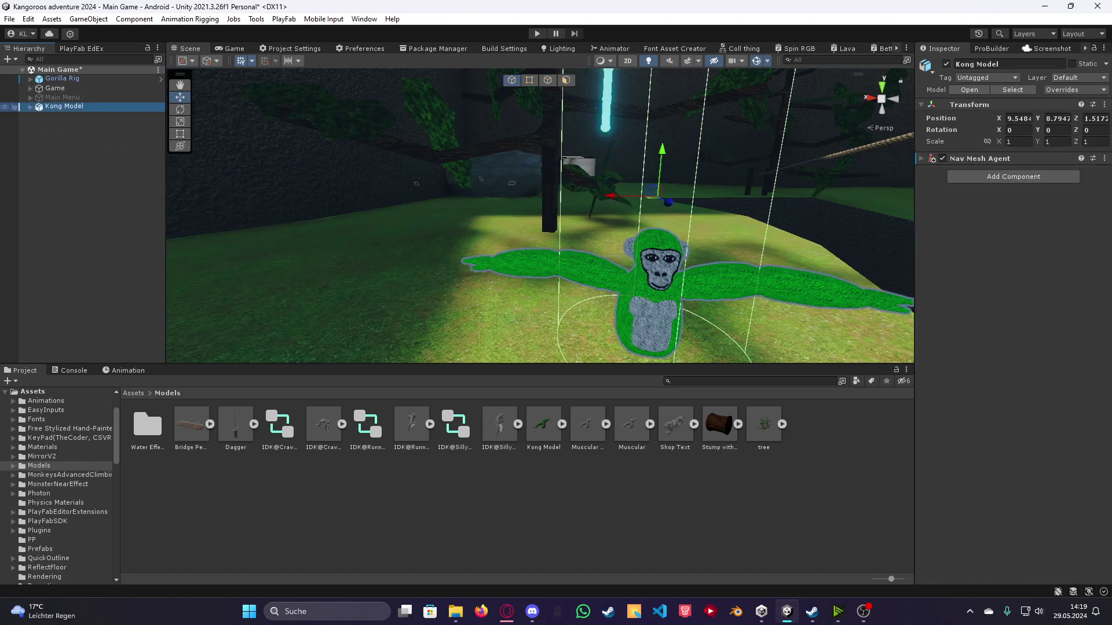
# Add an AI Wander Follow script to Kong Model with a new Points slot
pyautogui.click(1013, 176)
pyautogui.write('ai w')
pyautogui.press('Return')
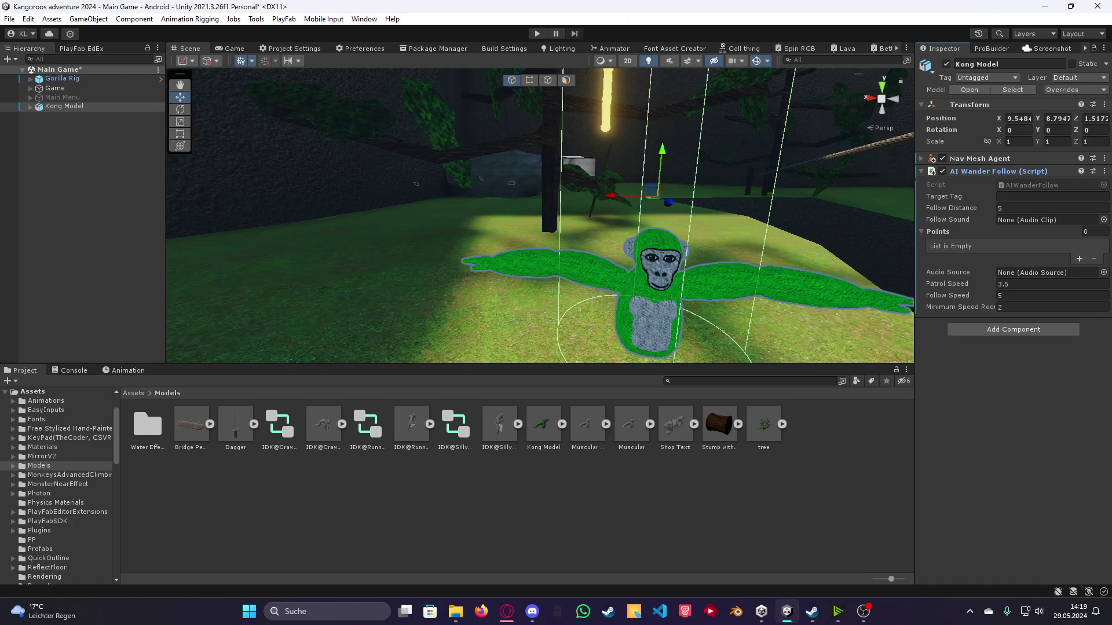
pyautogui.click(1079, 257)
# Fill Points with Cube through Cube (6) from Transform Points, removing empty Element 0
pyautogui.click(30, 88)
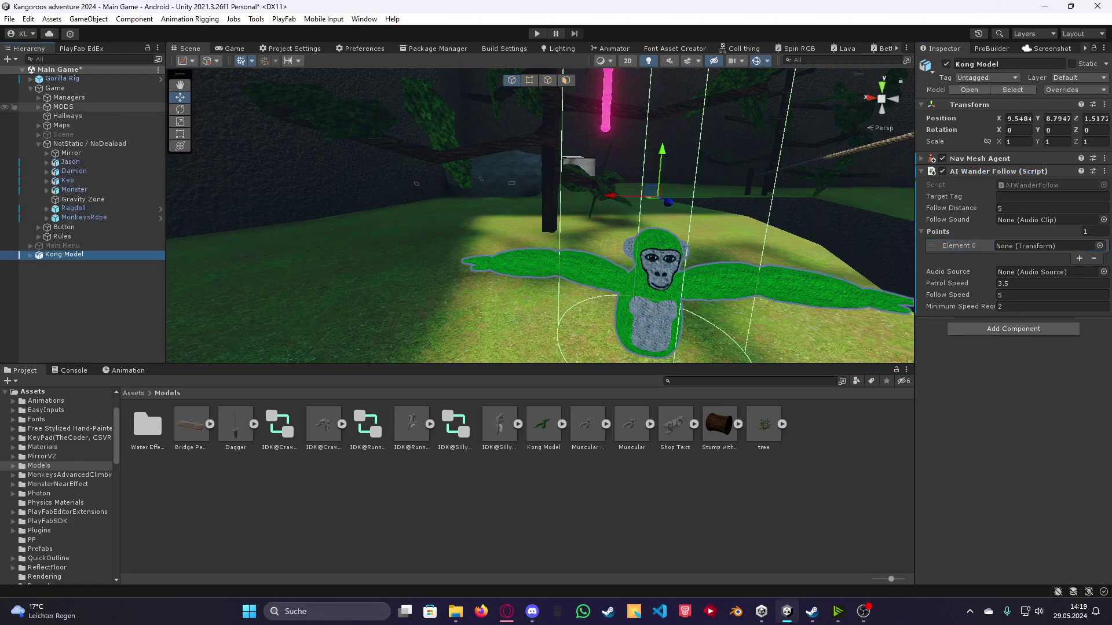
pyautogui.click(38, 125)
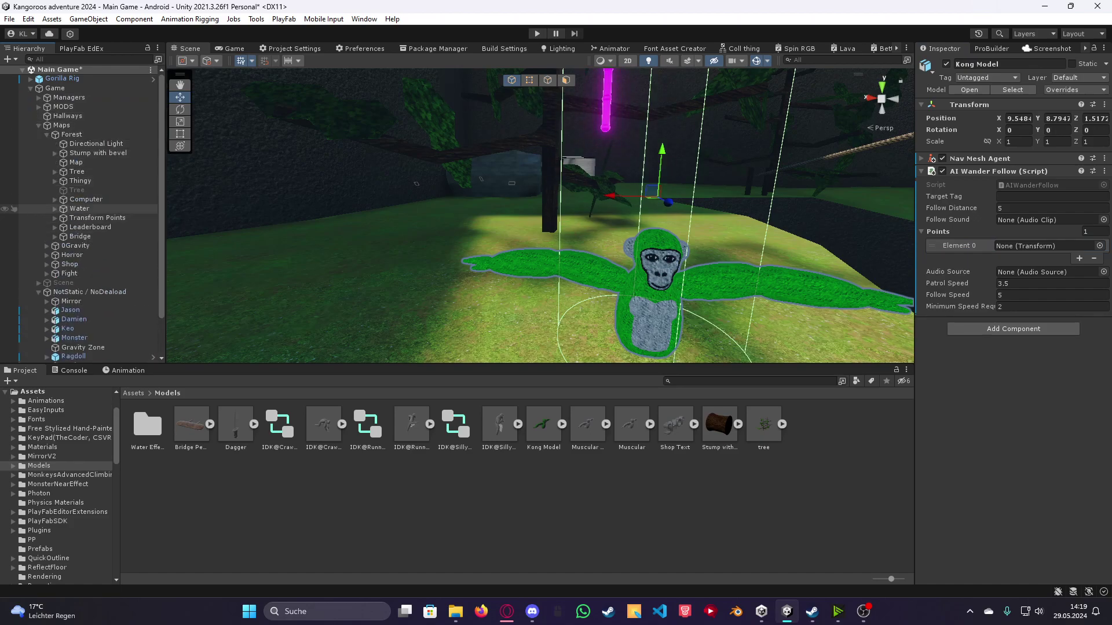
pyautogui.click(55, 217)
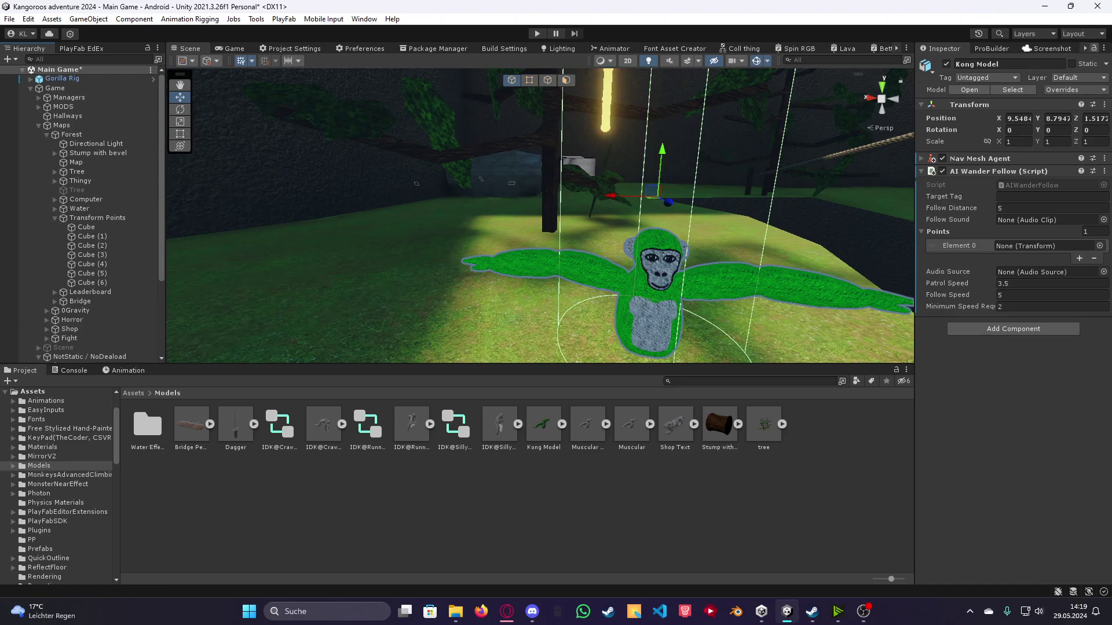
pyautogui.click(92, 282)
pyautogui.keyDown('shift'); pyautogui.click(86, 227); pyautogui.keyUp('shift')
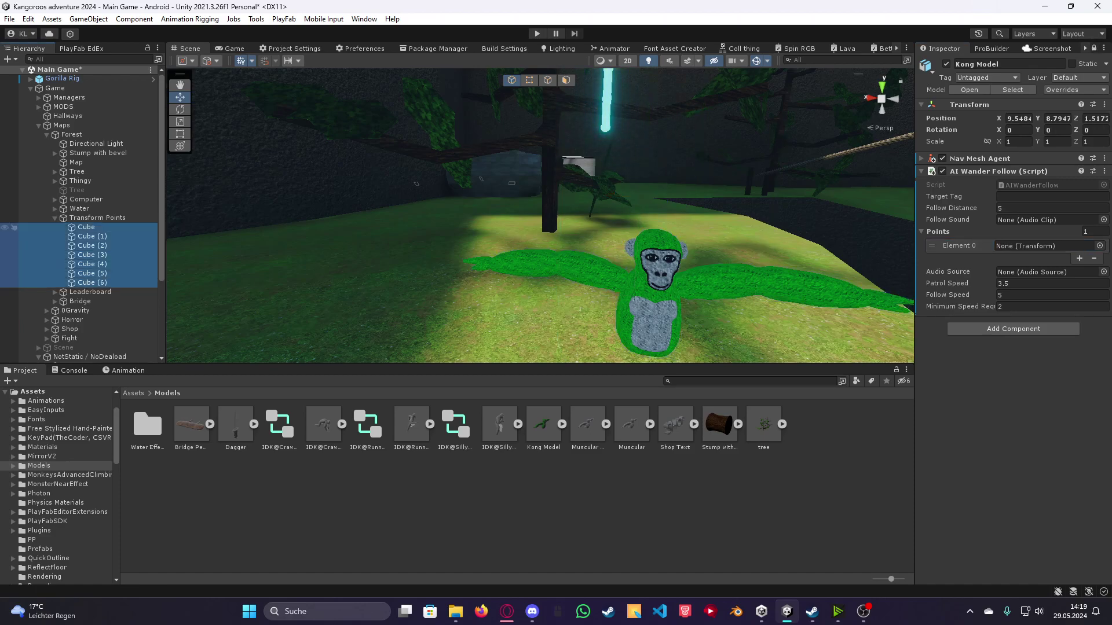
pyautogui.click(1024, 246)
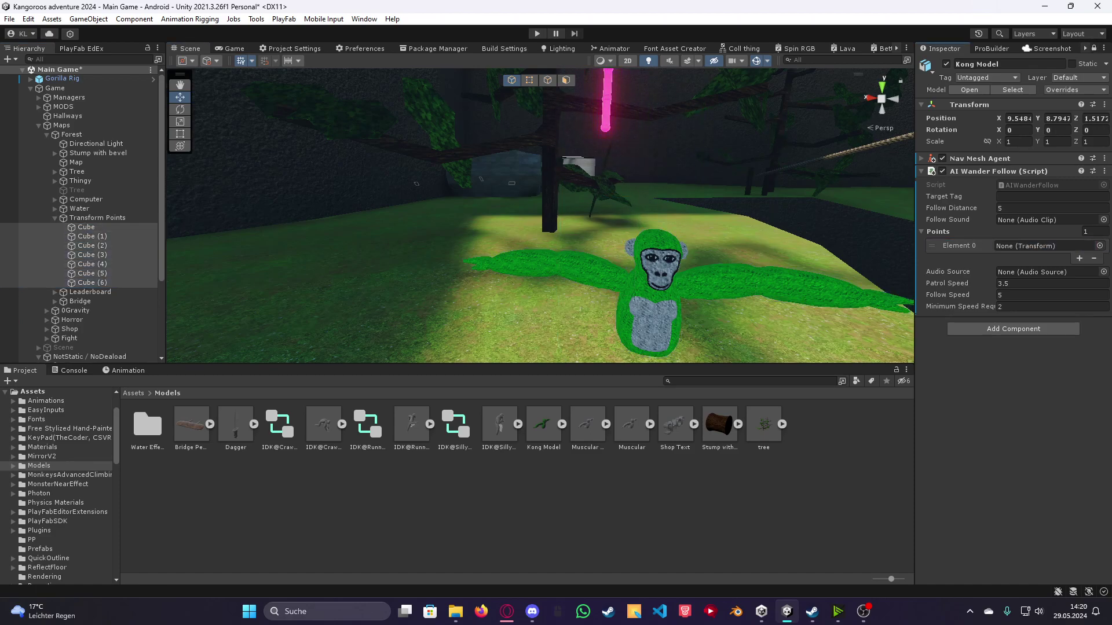
pyautogui.moveTo(1025, 246); pyautogui.dragTo(999, 231)
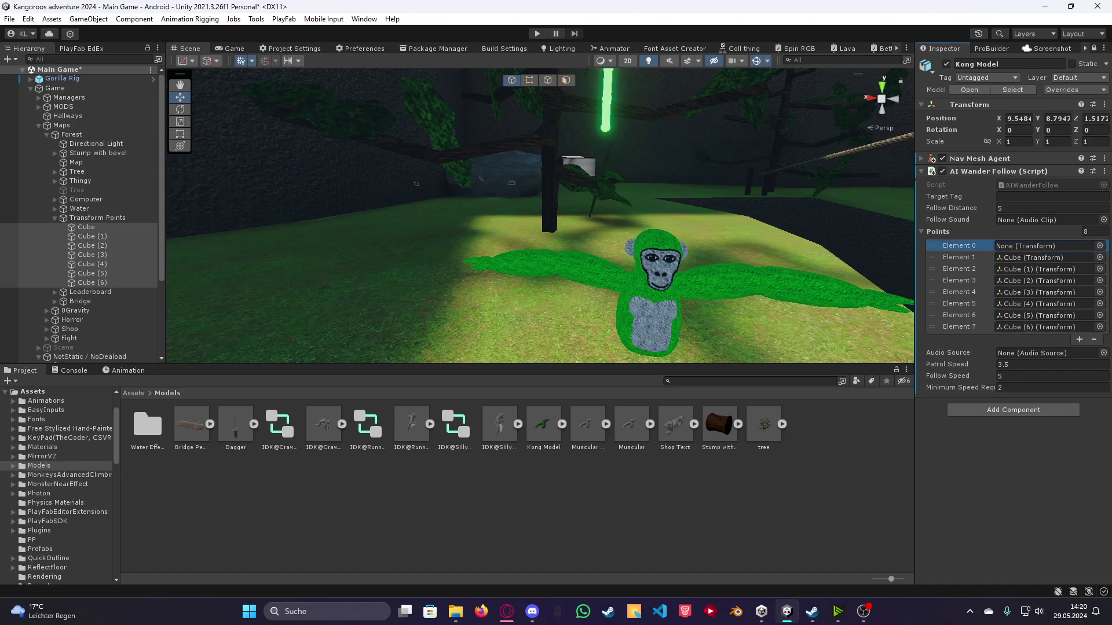
pyautogui.press('Delete')
# Unlock the Inspector and set Kong Model's Target Tag to Player
pyautogui.click(1090, 48)
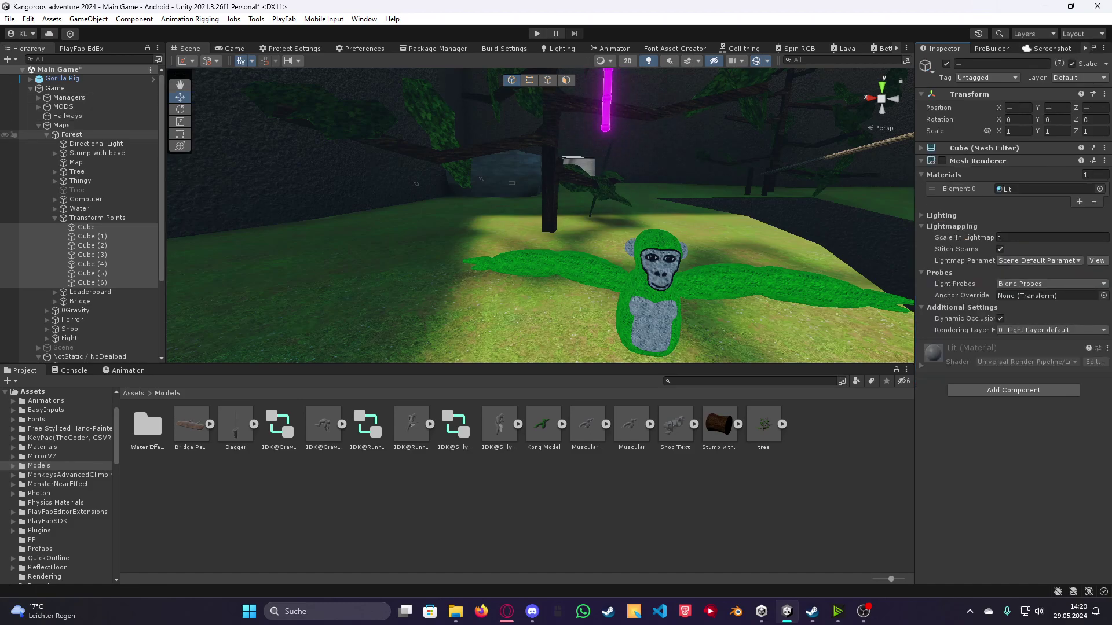
pyautogui.click(39, 126)
pyautogui.click(29, 88)
pyautogui.click(63, 106)
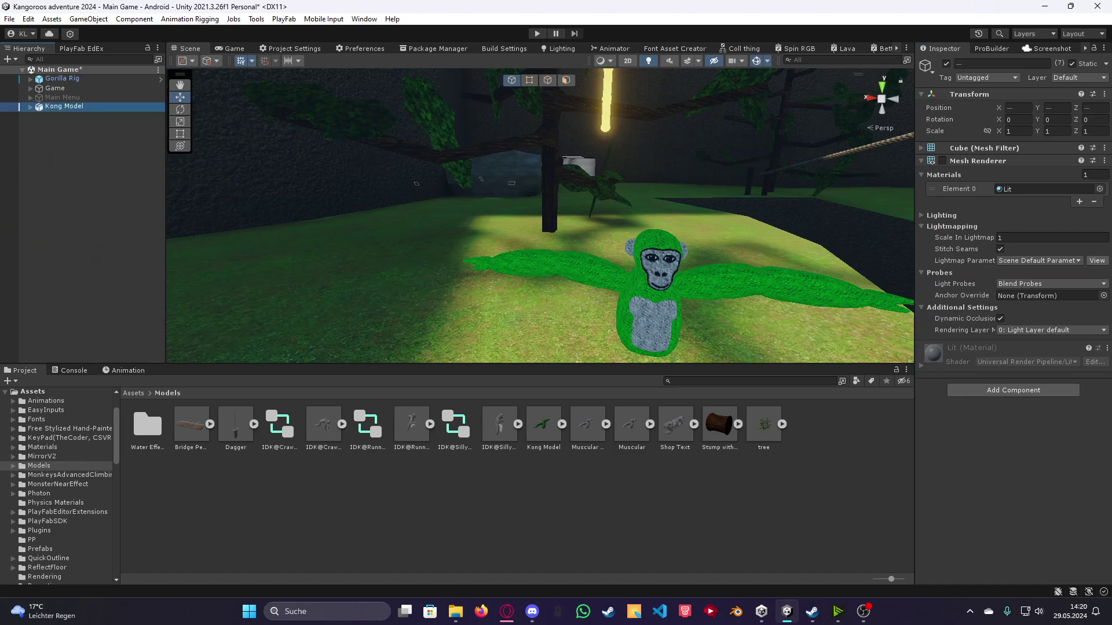
pyautogui.click(1043, 196)
pyautogui.write('Play')
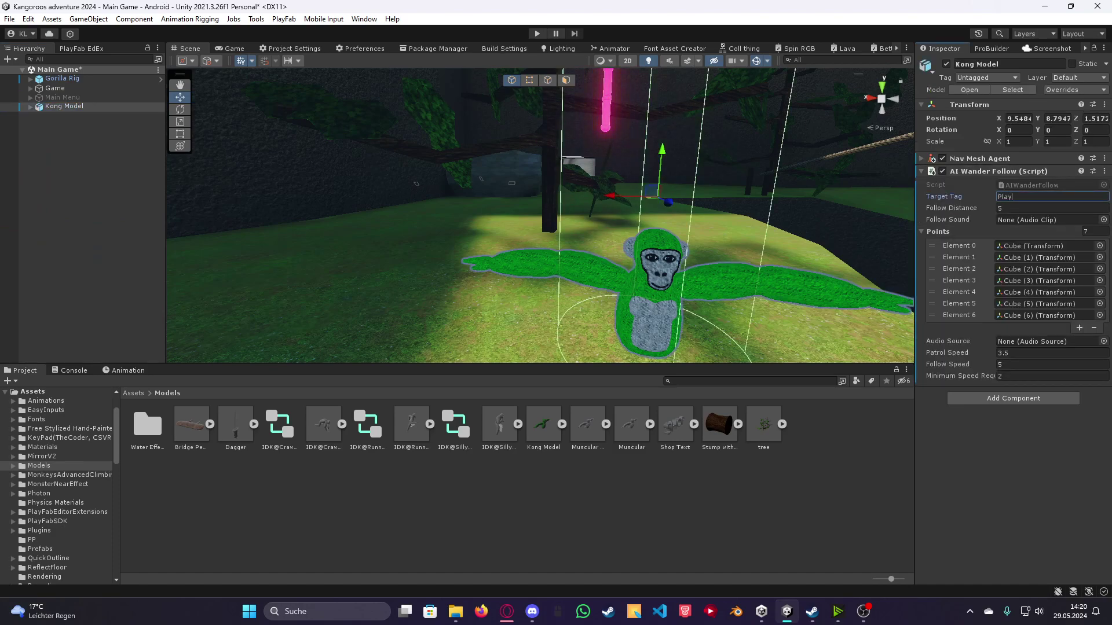
pyautogui.write('er')
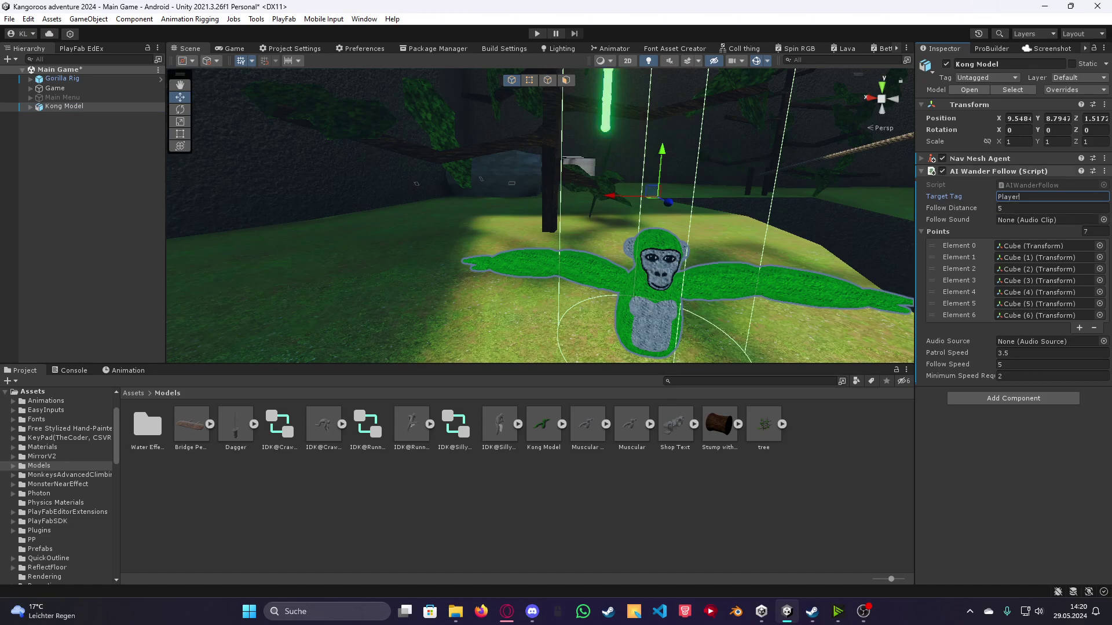
pyautogui.press('Return')
# Add a Rigidbody to Kong Model and tick Is Kinematic
pyautogui.press('f')
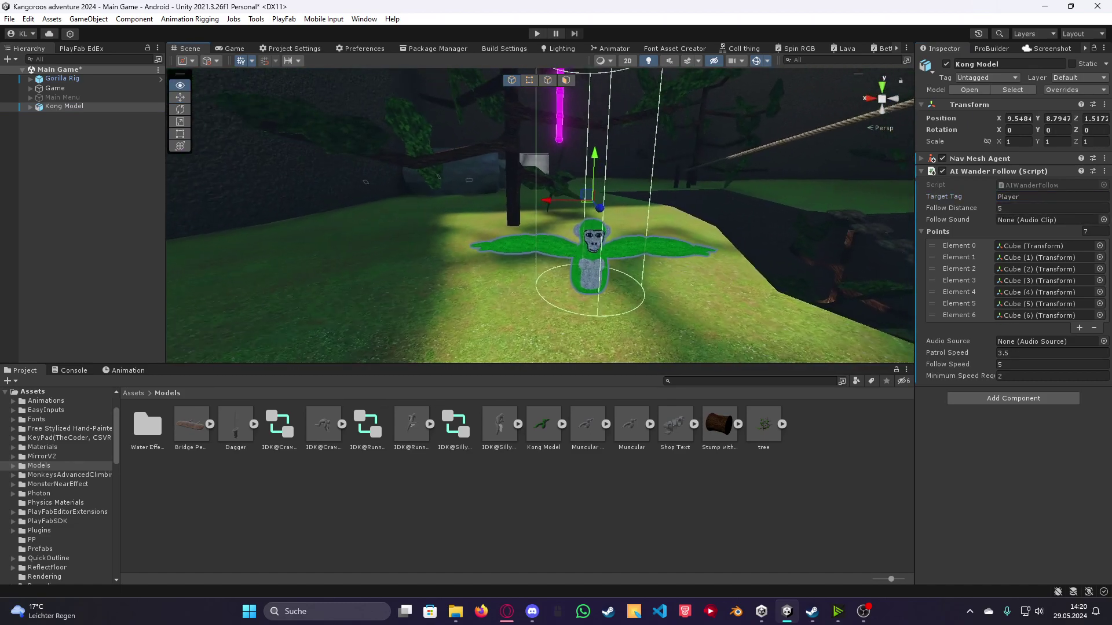
pyautogui.click(1013, 399)
pyautogui.write('rigid')
pyautogui.press('Return')
pyautogui.click(999, 171)
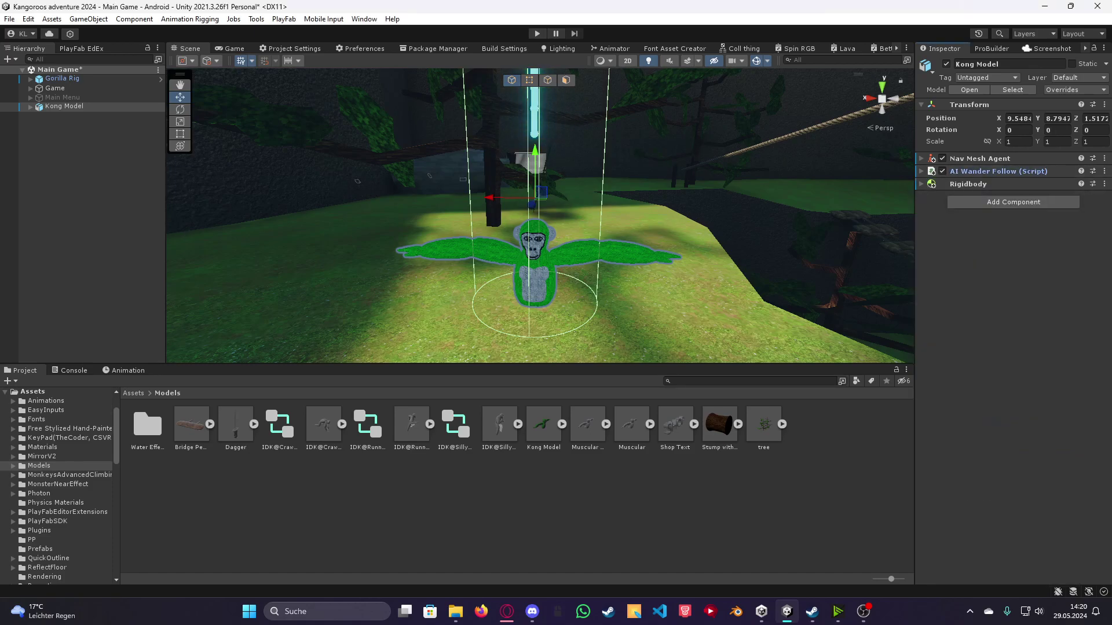
pyautogui.click(968, 184)
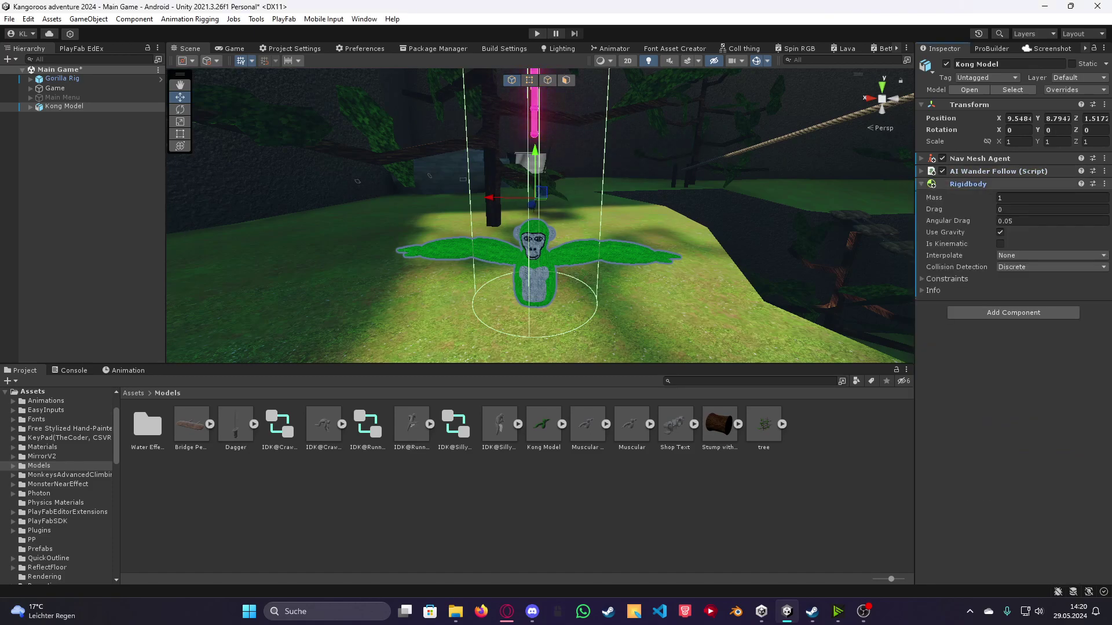
pyautogui.click(999, 243)
# Set the Rigidbody's Collision Detection to Continuous Dynamic
pyautogui.moveTo(539, 217); pyautogui.dragTo(626, 225, button='right')
pyautogui.moveTo(539, 218); pyautogui.dragTo(538, 261, button='right')
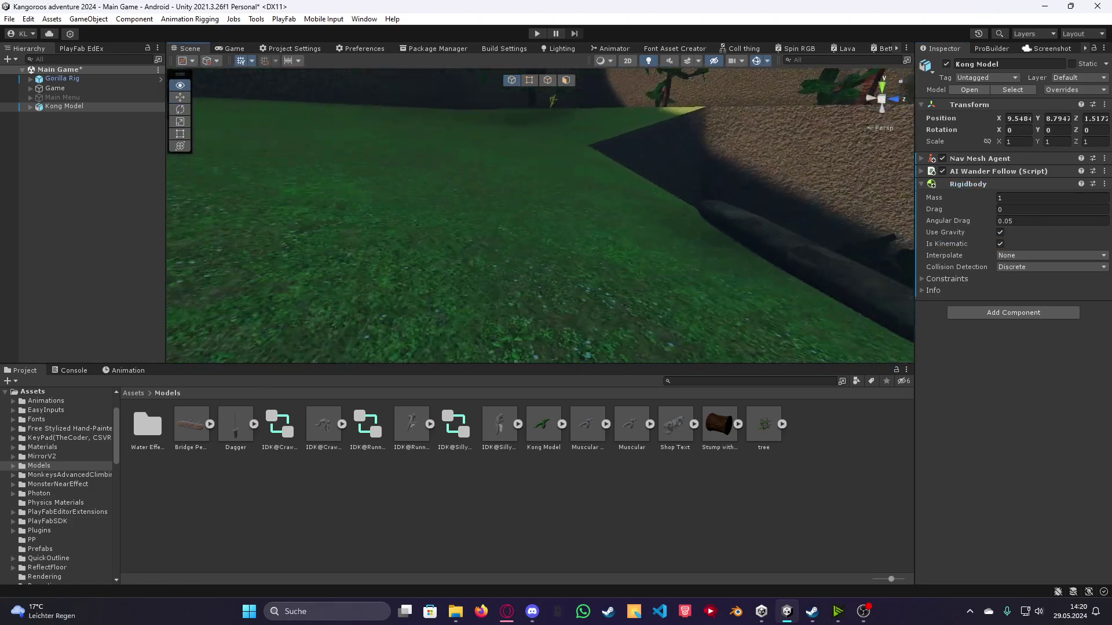
pyautogui.press('f')
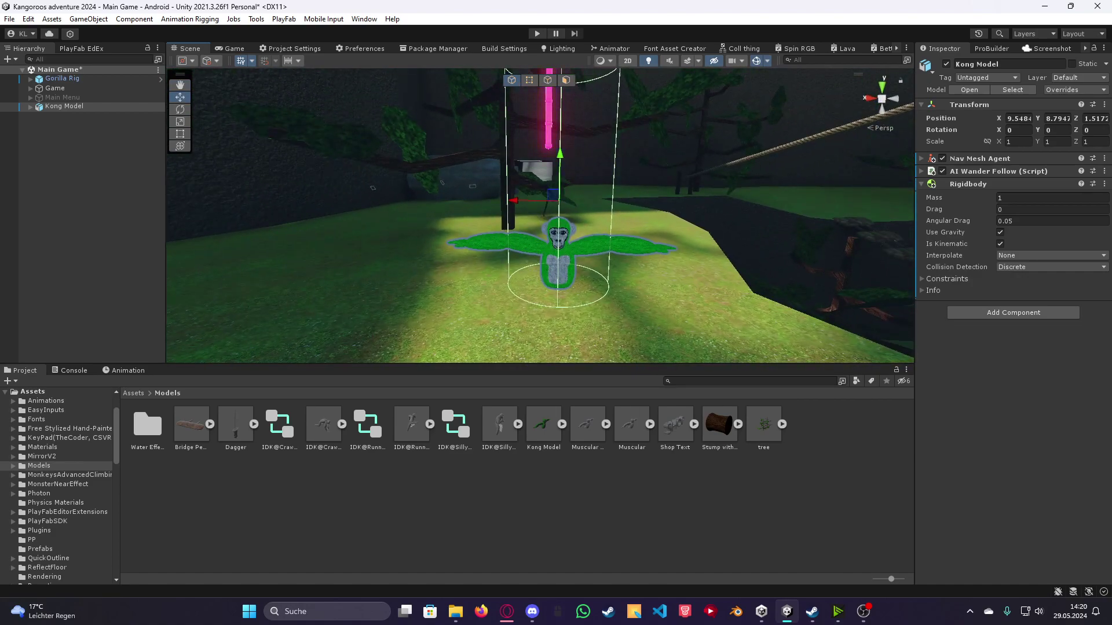
pyautogui.click(1051, 267)
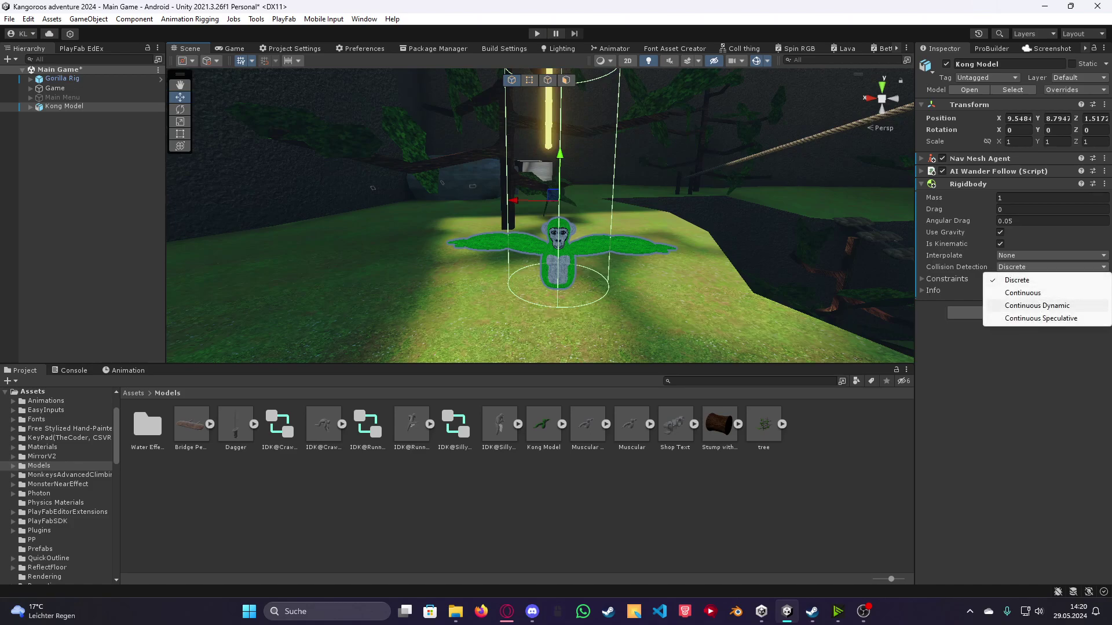
pyautogui.click(1034, 310)
pyautogui.click(1033, 312)
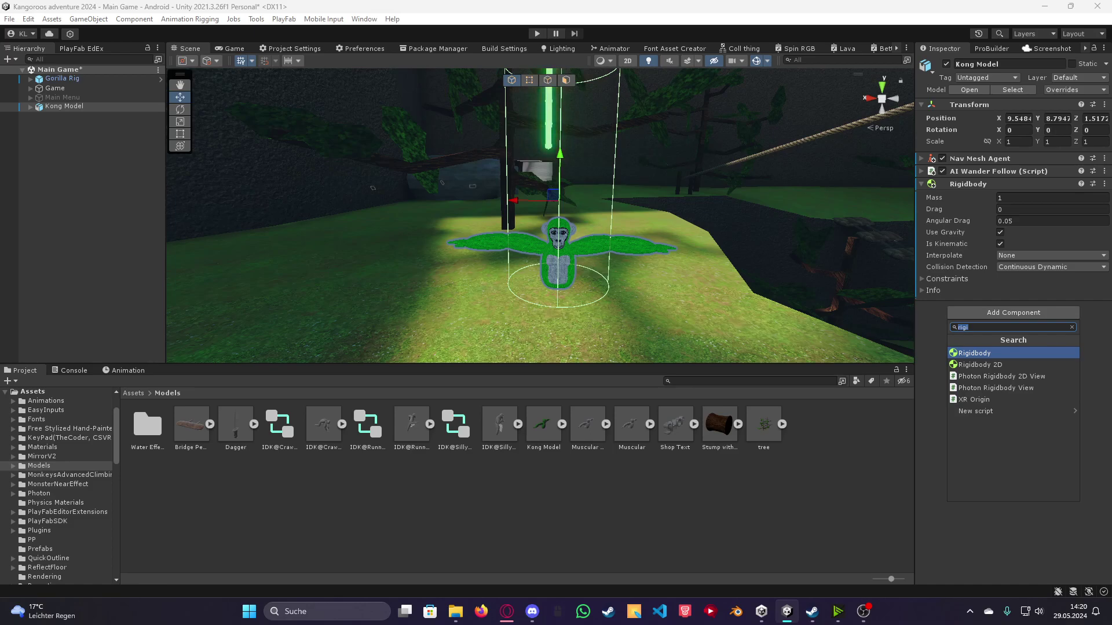
# Add a Capsule Collider with radius 0.29 and a raised centre, shortened to about 0.87 around the torso
pyautogui.press('Escape')
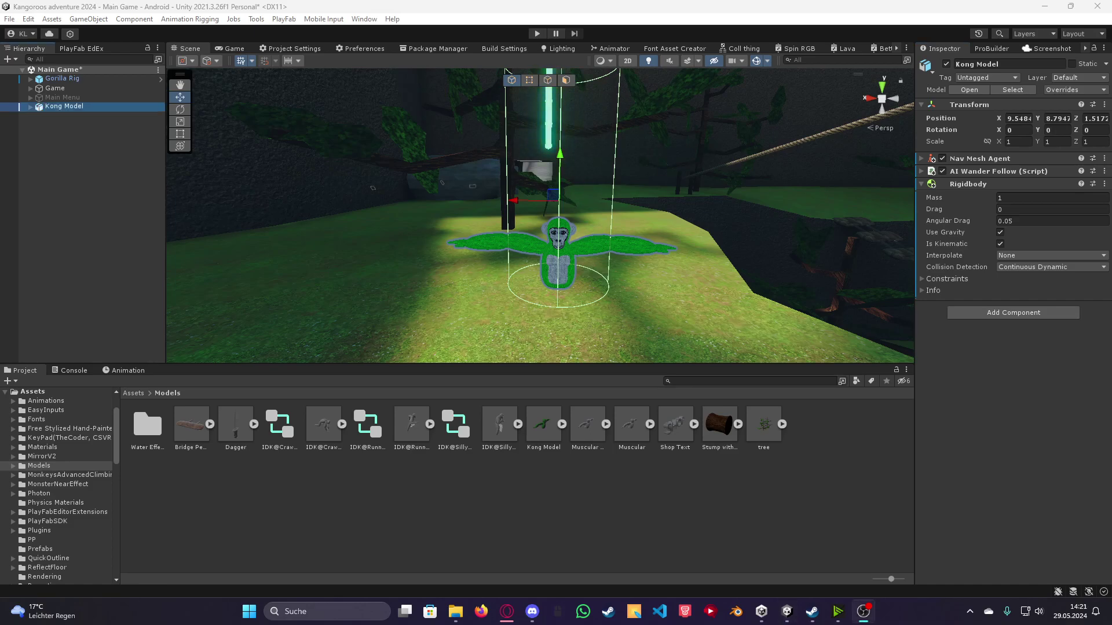
pyautogui.hotkey('ctrl', 'shift', 'a')
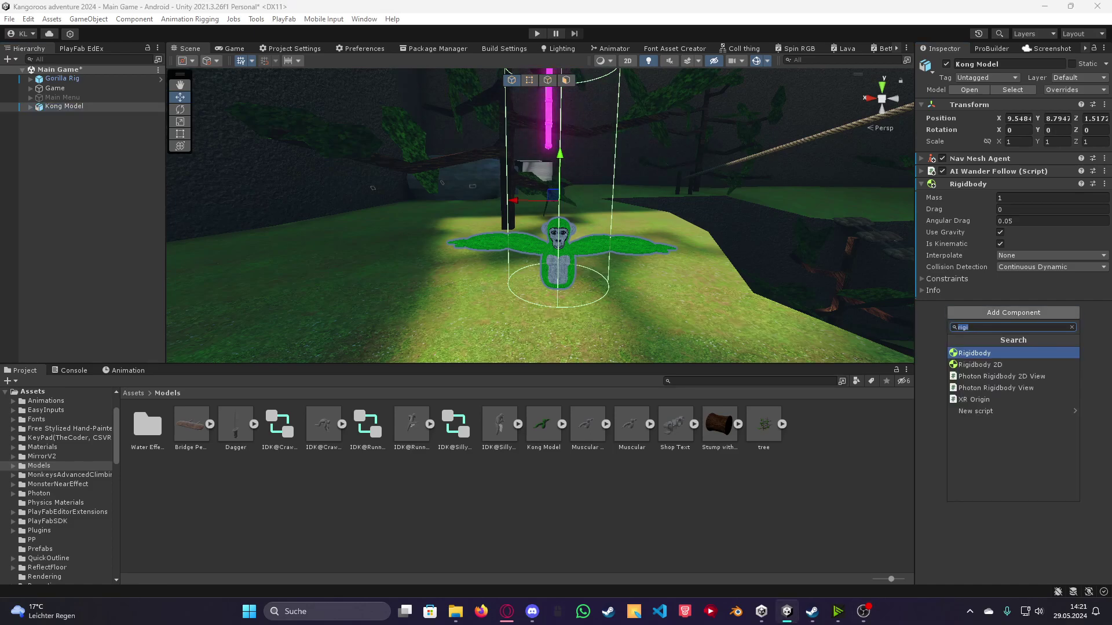
pyautogui.write('caps')
pyautogui.press('Return')
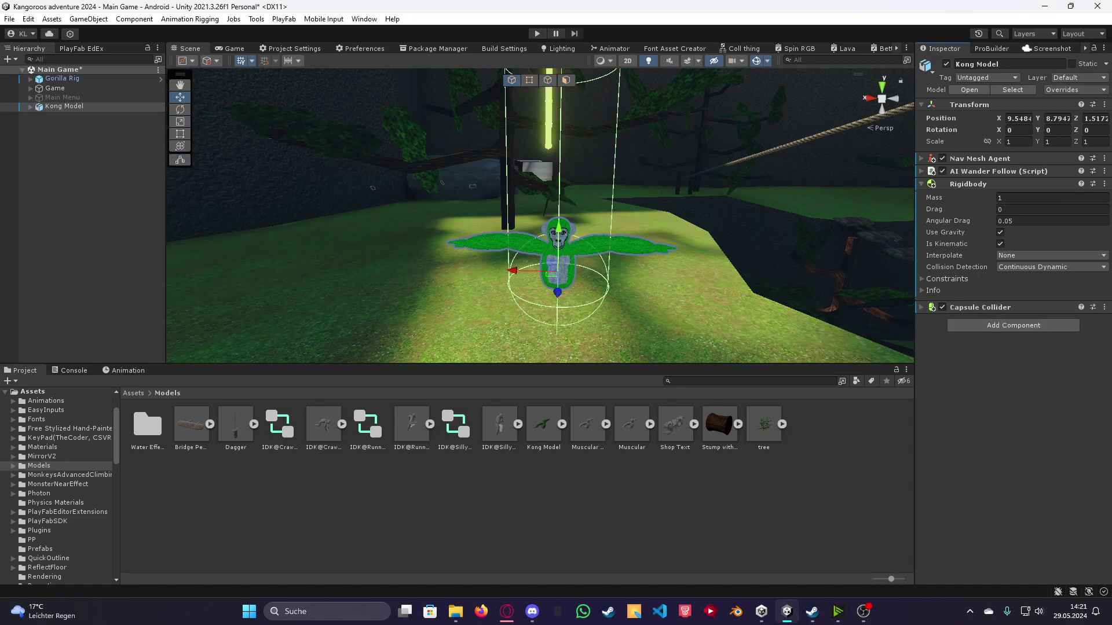
pyautogui.moveTo(540, 215); pyautogui.dragTo(555, 226, button='right')
pyautogui.write('1.06')
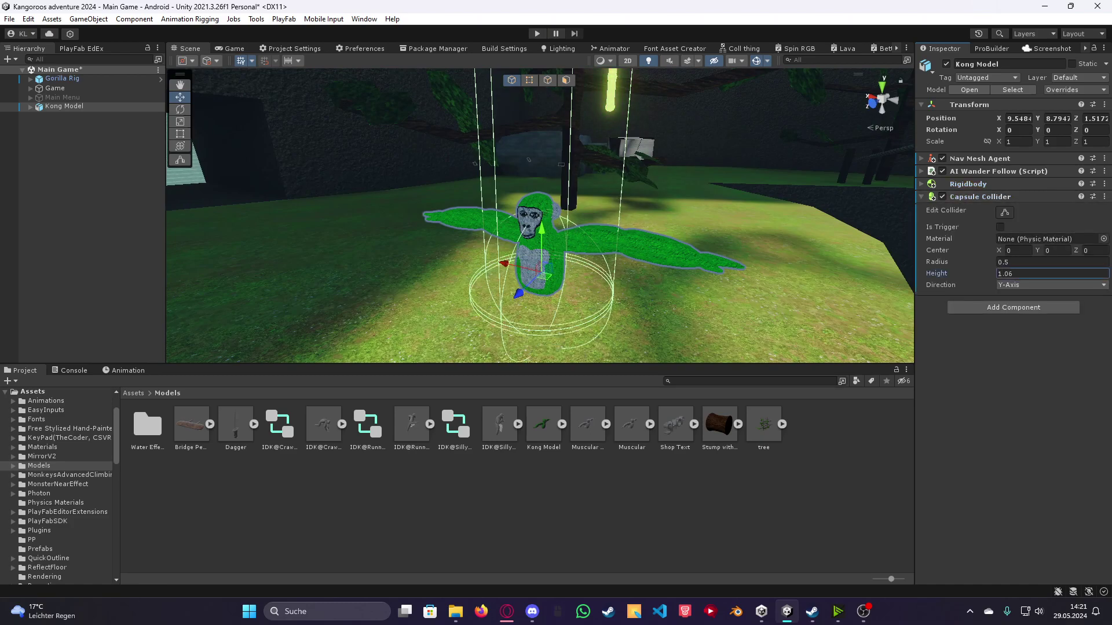
pyautogui.write('.51')
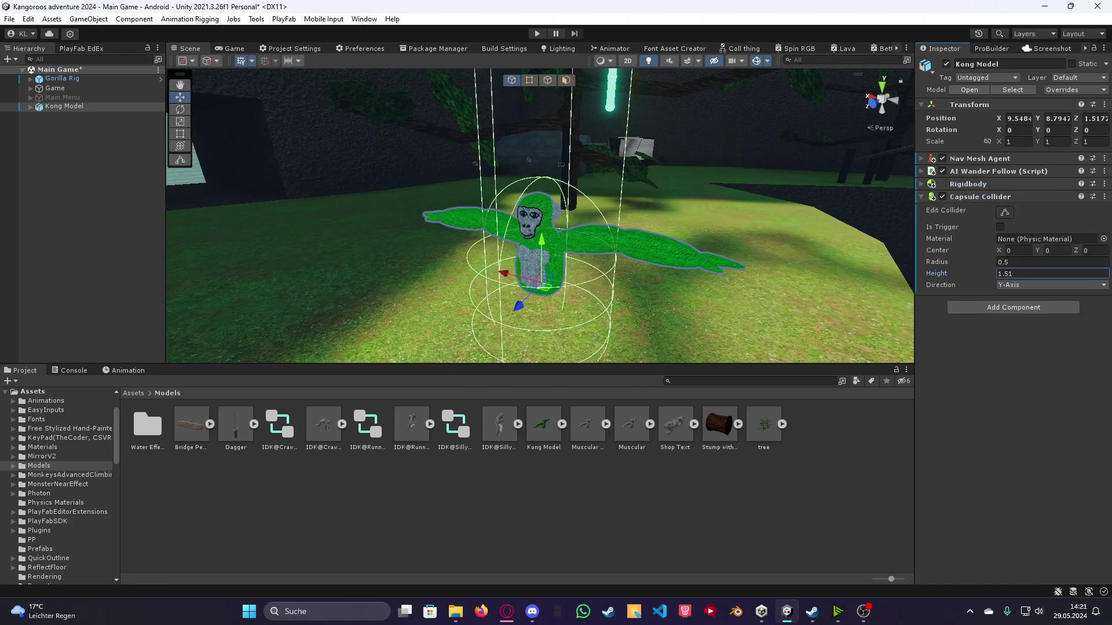
pyautogui.hotkey('shift', 'Tab')
pyautogui.write('0.29')
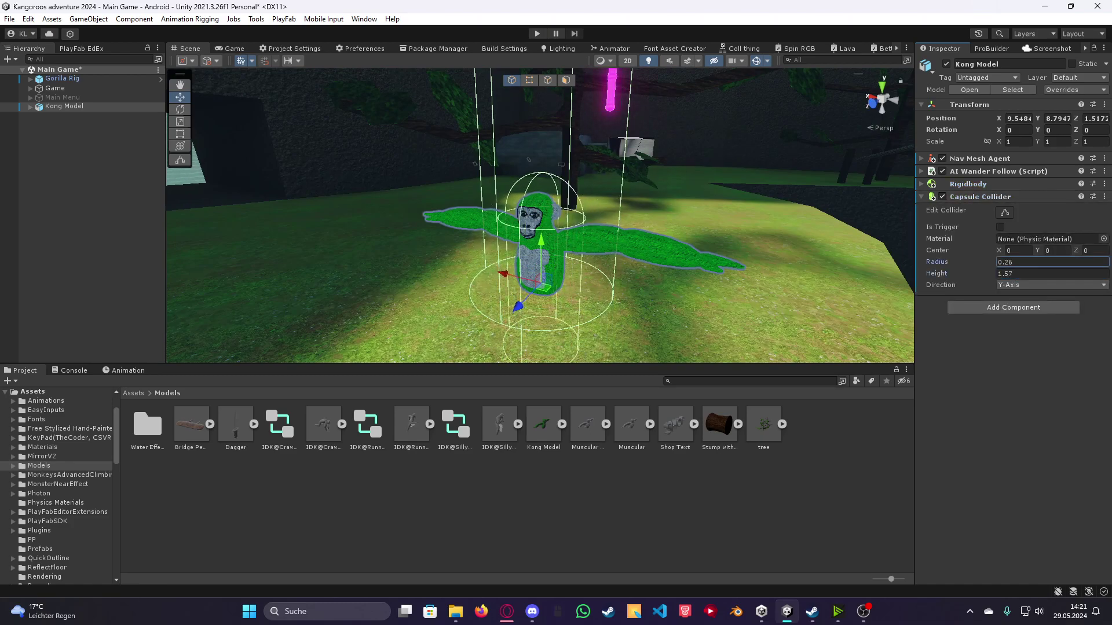
pyautogui.hotkey('shift', 'Tab')
pyautogui.hotkey('shift', 'Tab')
pyautogui.write('0.67')
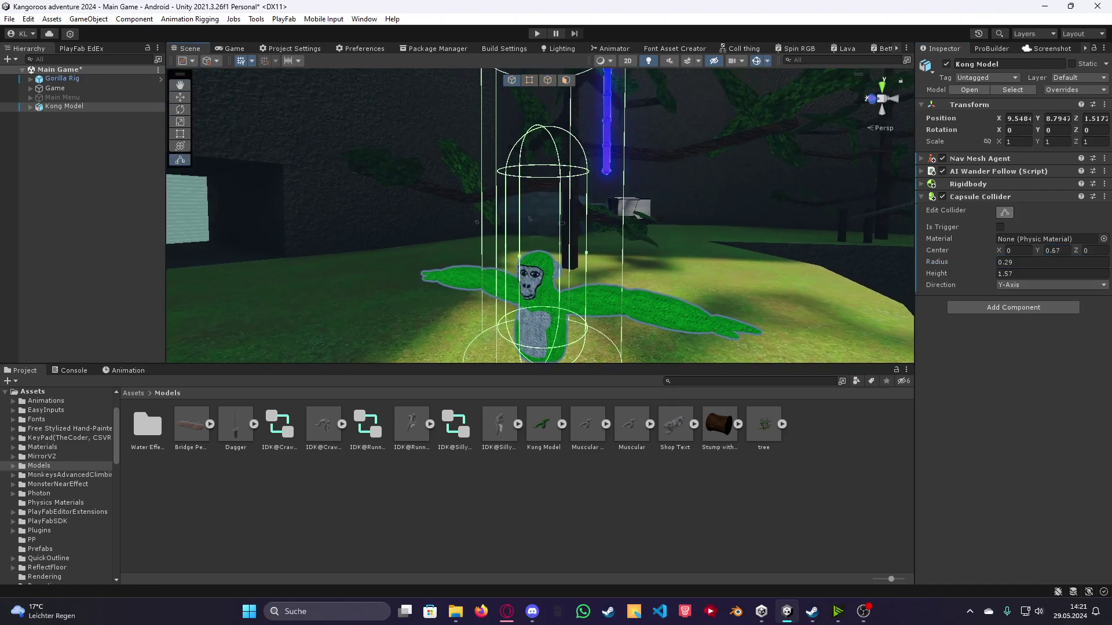
pyautogui.moveTo(542, 196); pyautogui.dragTo(541, 295)
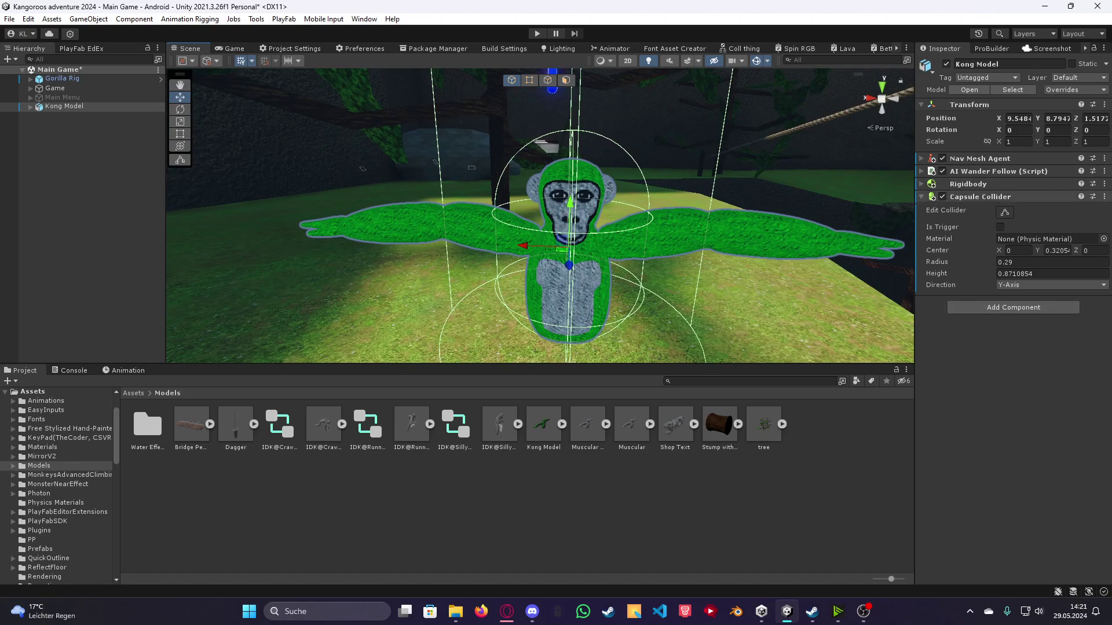
# Add a Procedural IK Leg component to Kong Model, then remove it again
pyautogui.click(979, 197)
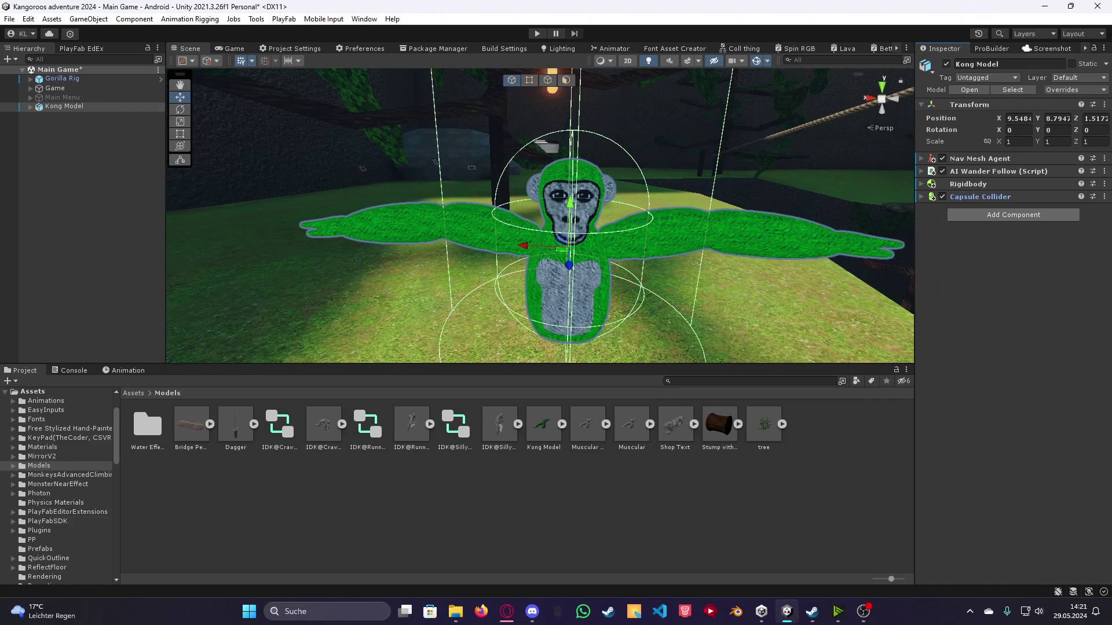
pyautogui.click(1013, 215)
pyautogui.write('leg')
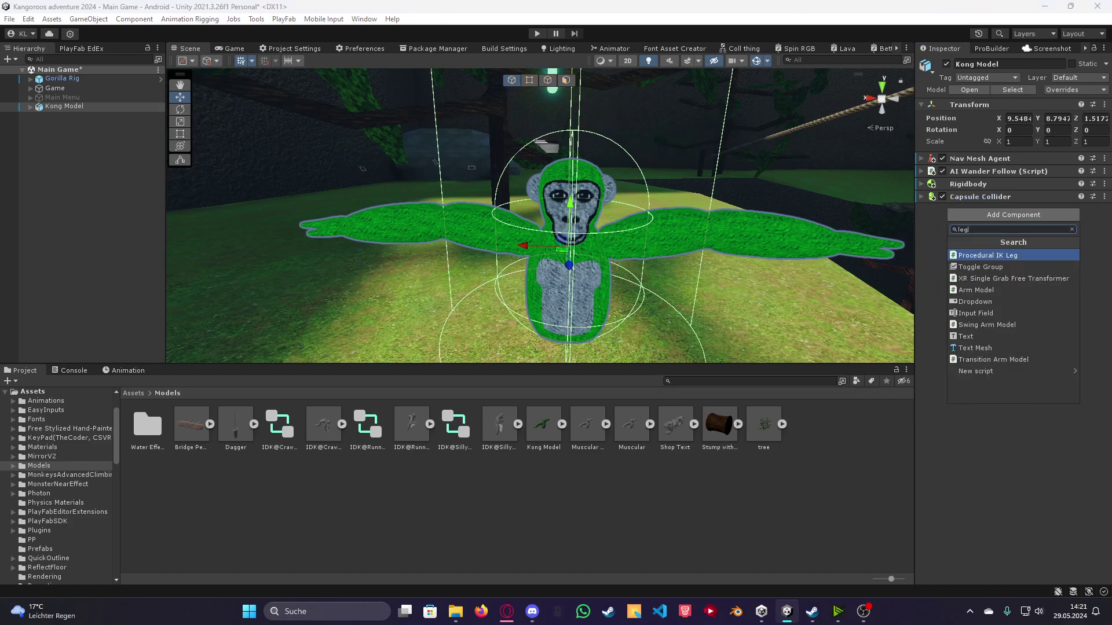
pyautogui.press('Return')
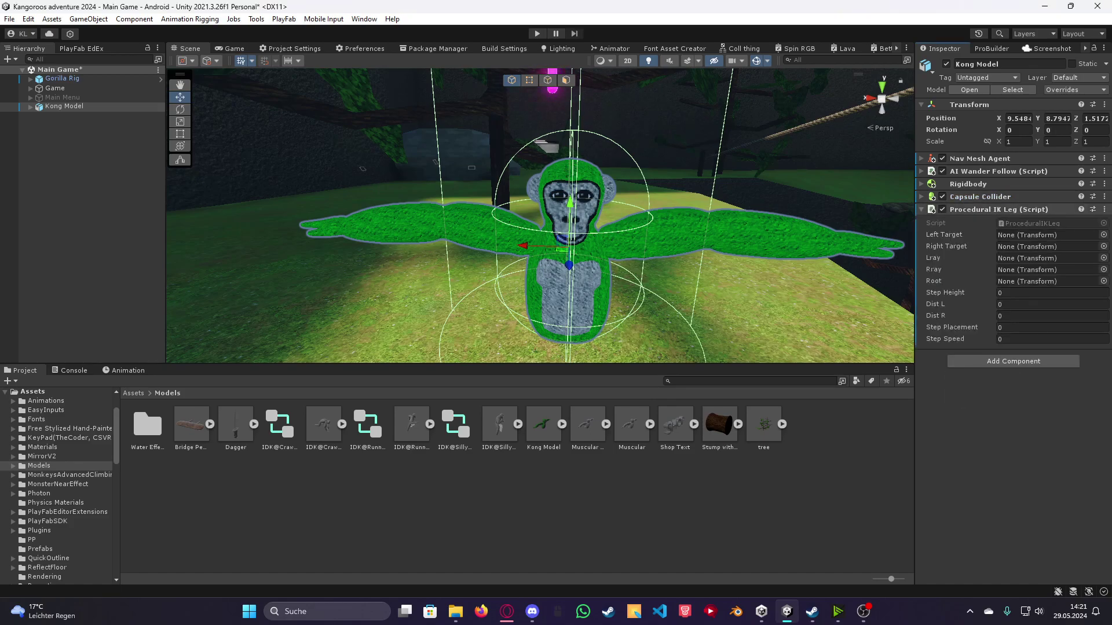
pyautogui.click(1103, 209)
pyautogui.click(1026, 253)
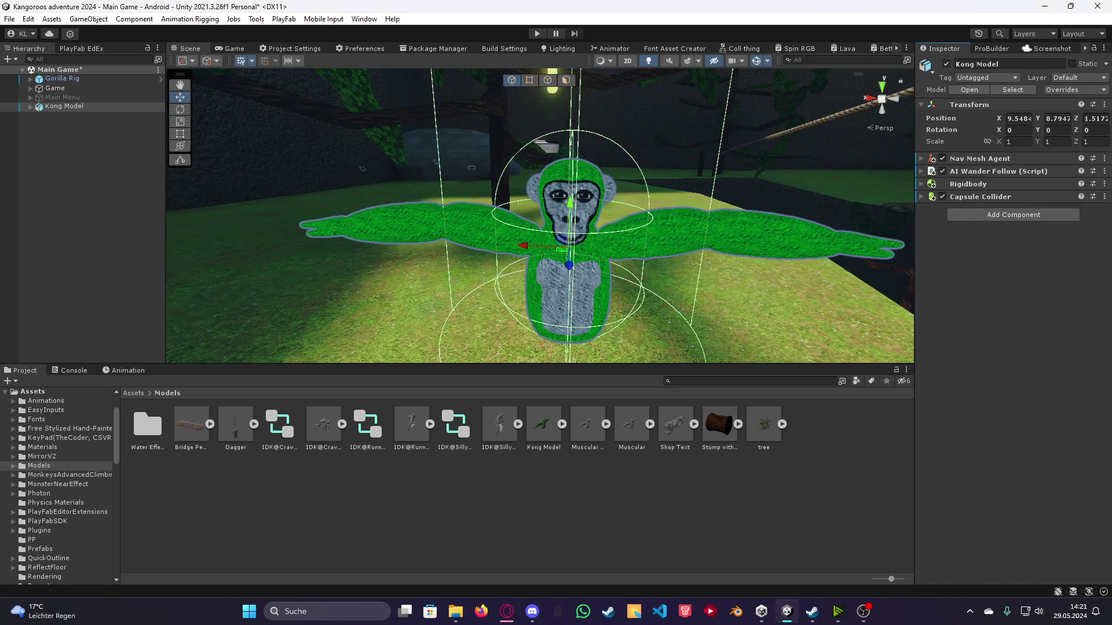
# Add the Procedural Animation script to Kong Model
pyautogui.click(1013, 215)
pyautogui.write('prod')
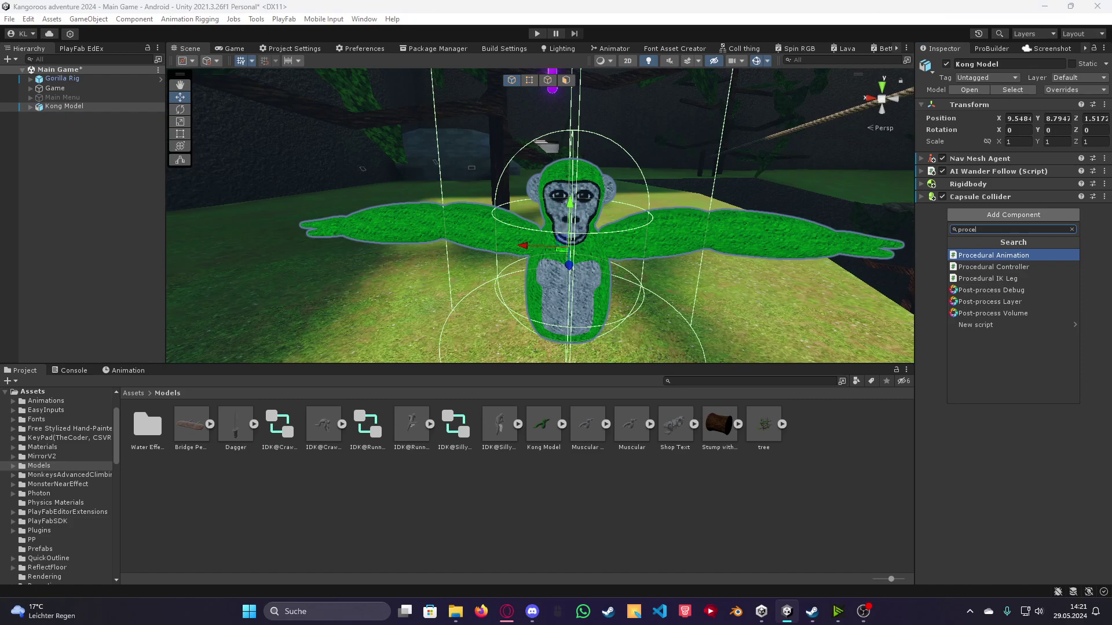
pyautogui.press('Return')
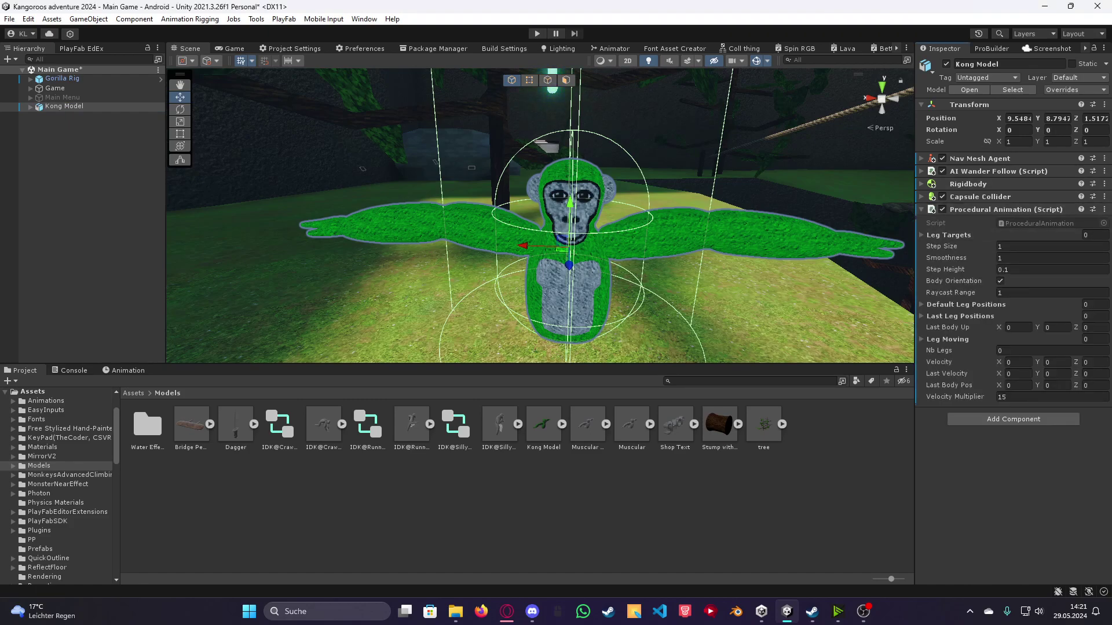
pyautogui.click(864, 612)
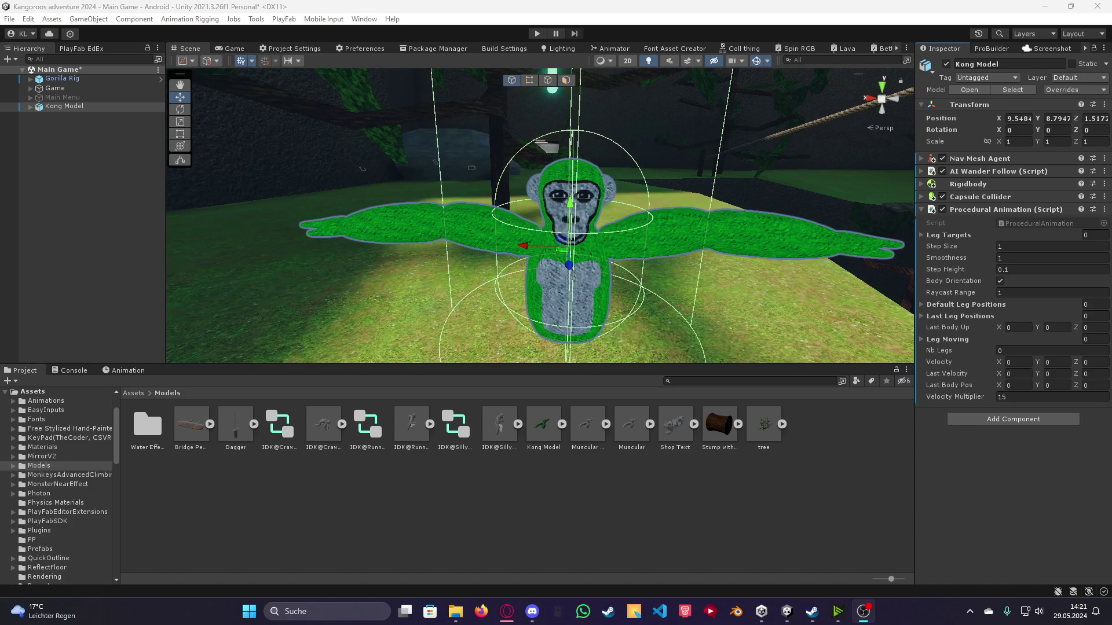
# Run Animation Rigging > Bone Renderer Setup to show Kong Model's bones
pyautogui.click(256, 18)
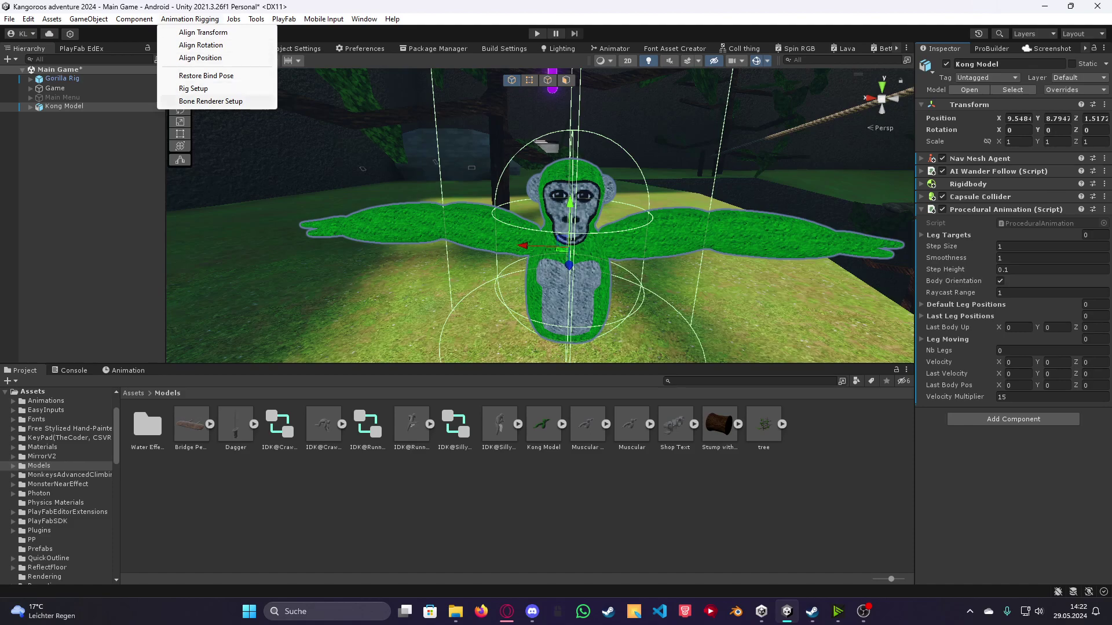
pyautogui.click(210, 102)
pyautogui.moveTo(539, 218); pyautogui.dragTo(591, 252, button='right')
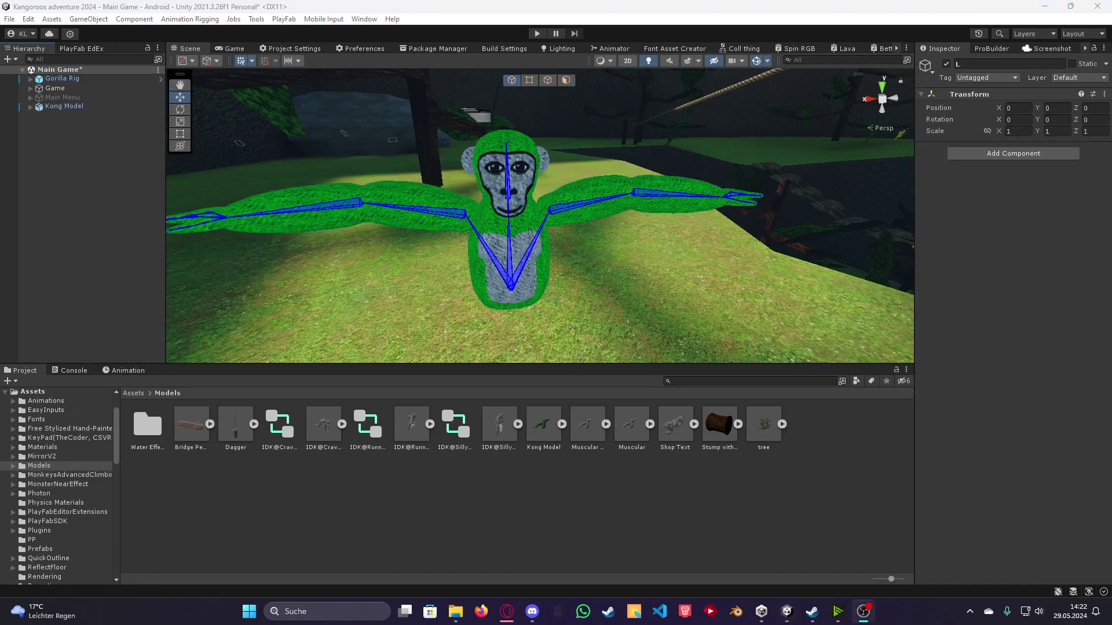
# Create an empty child L under Kong Model and duplicate it as R
pyautogui.click(65, 107)
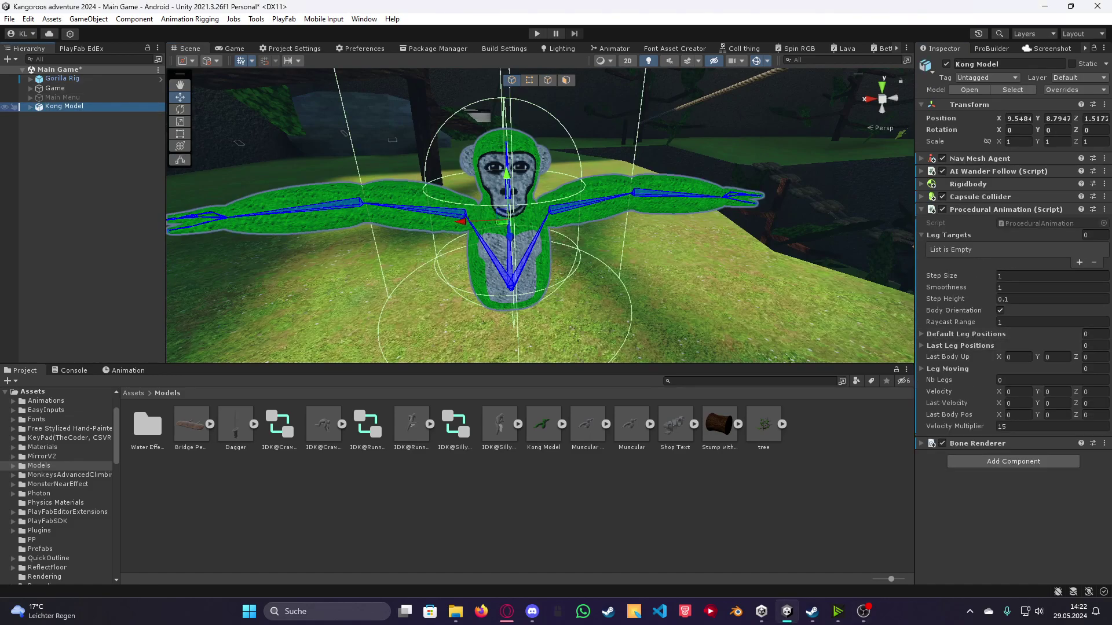
pyautogui.click(30, 106)
pyautogui.rightClick(82, 106)
pyautogui.click(125, 268)
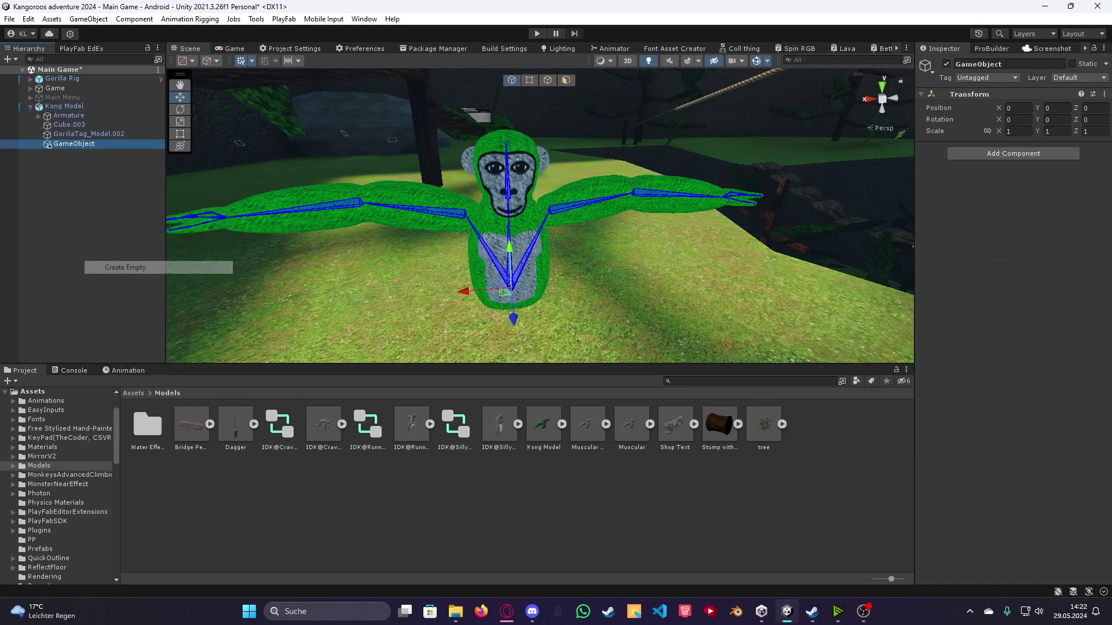
pyautogui.click(982, 63)
pyautogui.write('L')
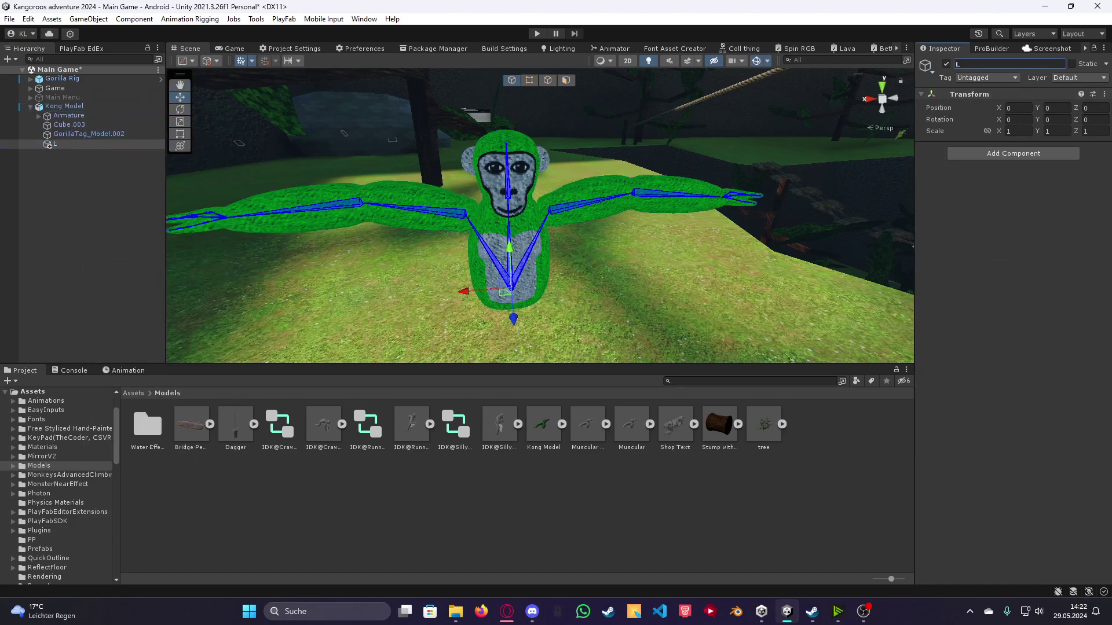
pyautogui.click(49, 146)
pyautogui.hotkey('ctrl', 'd')
pyautogui.write('R')
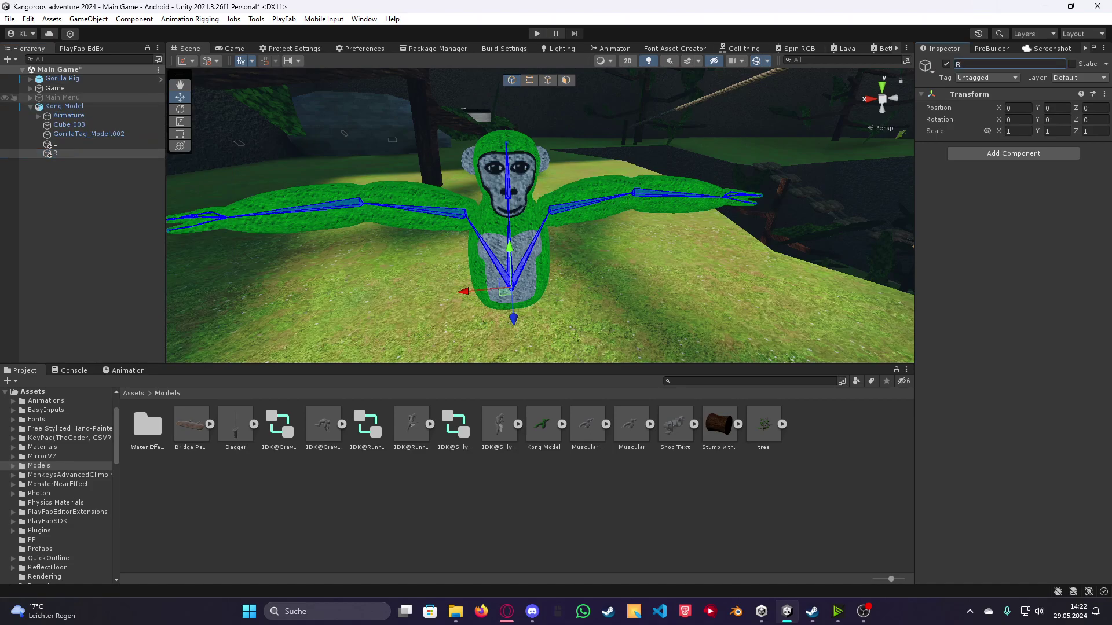
# Assign R and L as the Kong Model's leg targets and save the scene
pyautogui.click(65, 106)
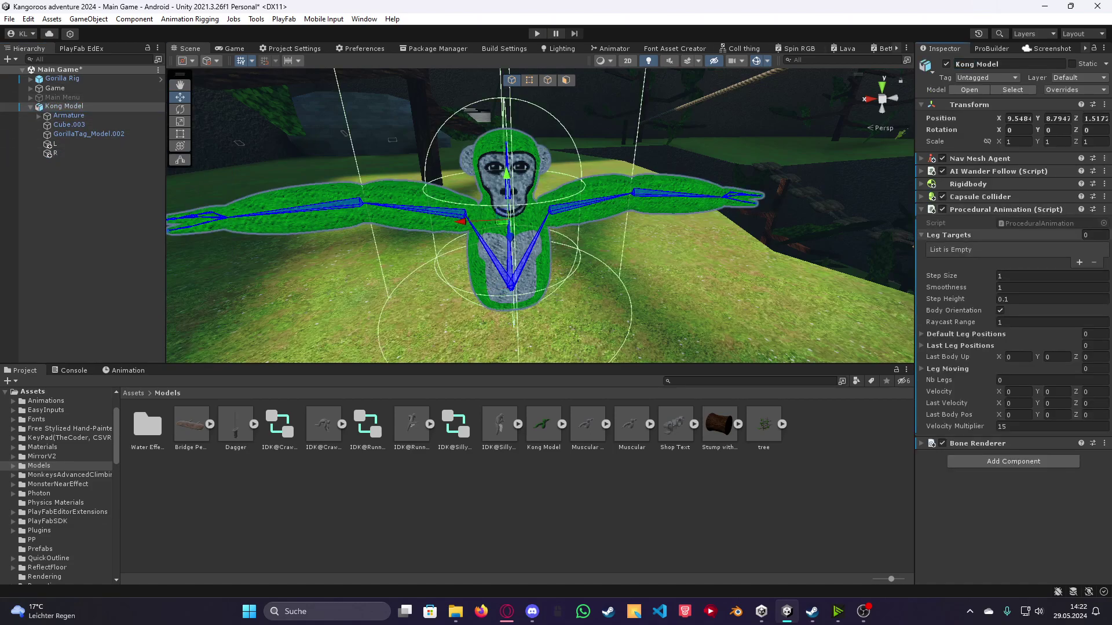
pyautogui.moveTo(50, 153); pyautogui.dragTo(955, 235)
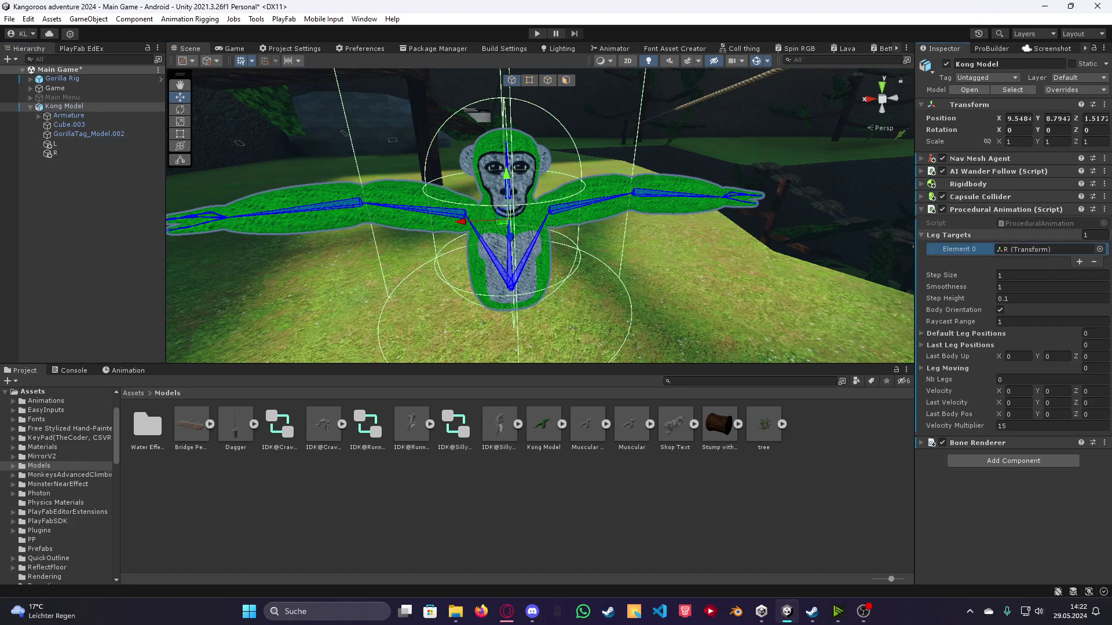
pyautogui.moveTo(521, 217); pyautogui.dragTo(608, 217, button='right')
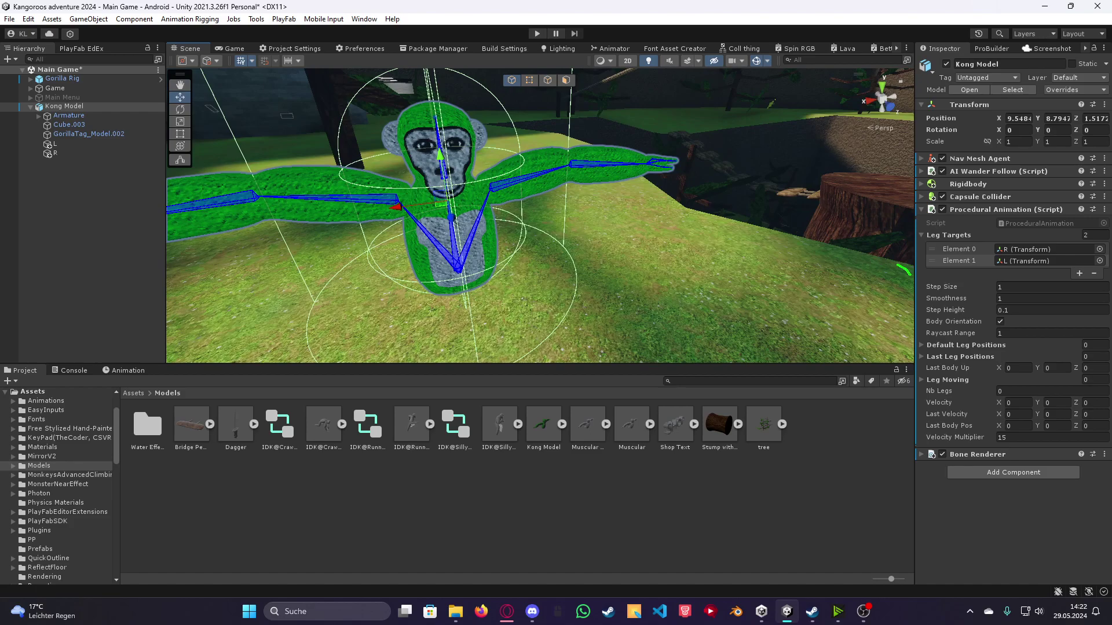
pyautogui.hotkey('ctrl', 's')
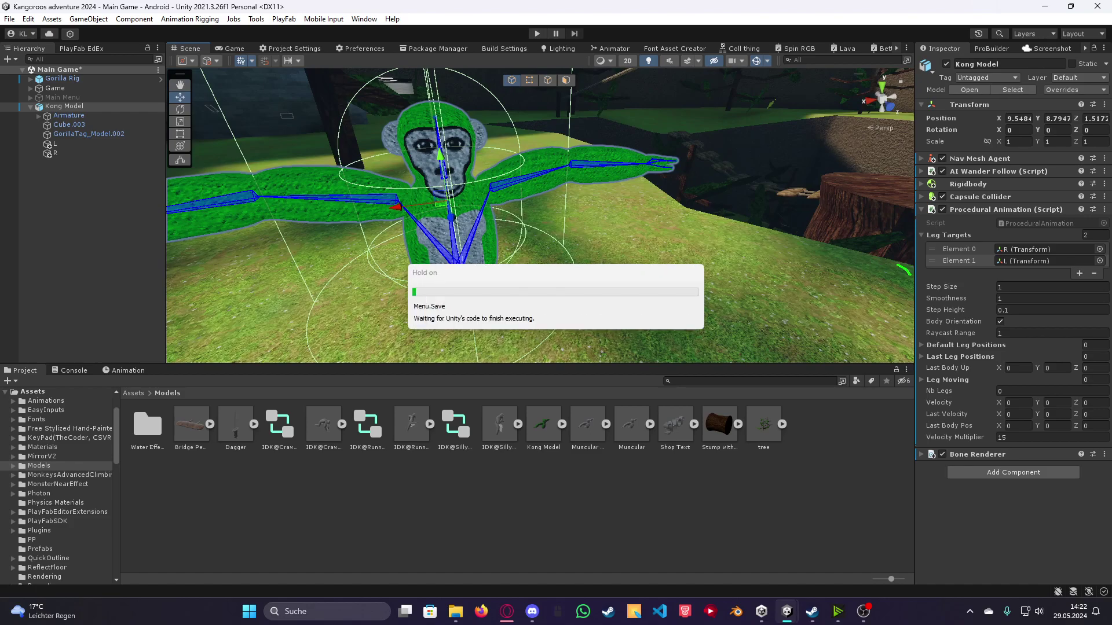
# Lower the Procedural Animation velocity multiplier from 15 to 5
pyautogui.moveTo(539, 217); pyautogui.dragTo(608, 217, button='right')
pyautogui.click(1008, 437)
pyautogui.write('5')
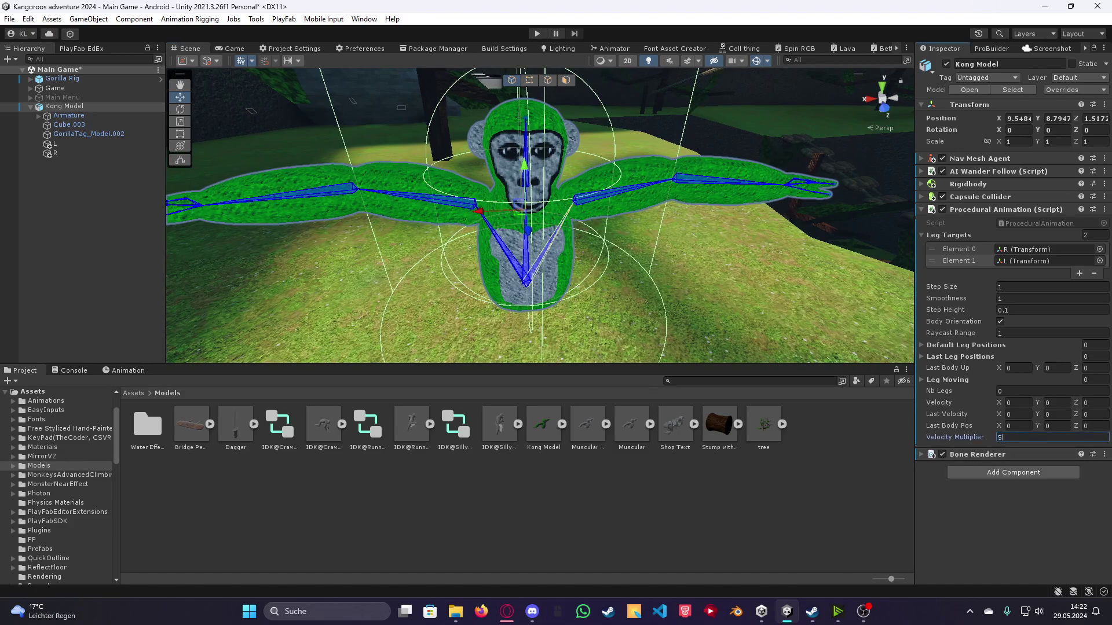
pyautogui.moveTo(538, 218); pyautogui.dragTo(573, 217, button='right')
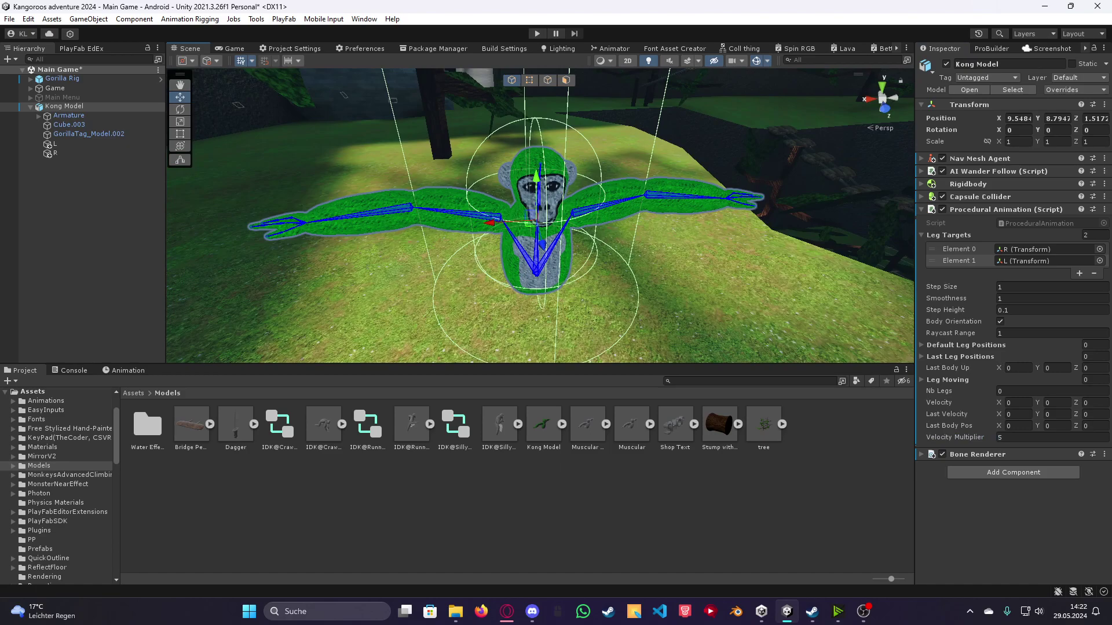
# Expand the armature's arm bones and select both wingtips, Bone.006.R and Bone.006.L
pyautogui.click(37, 116)
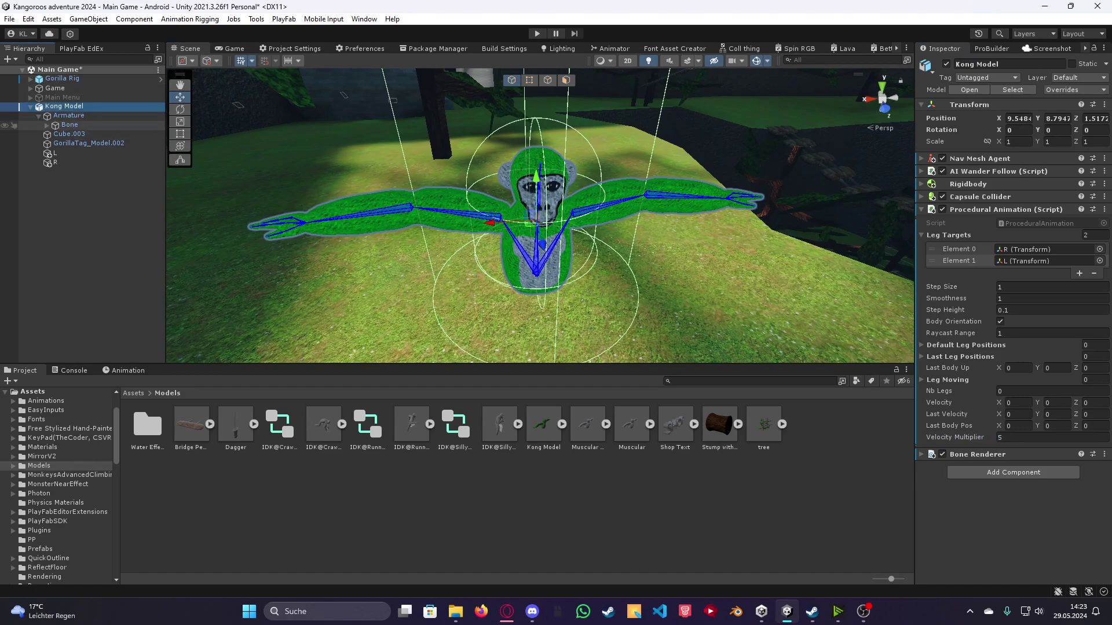
pyautogui.click(50, 125)
pyautogui.click(55, 153)
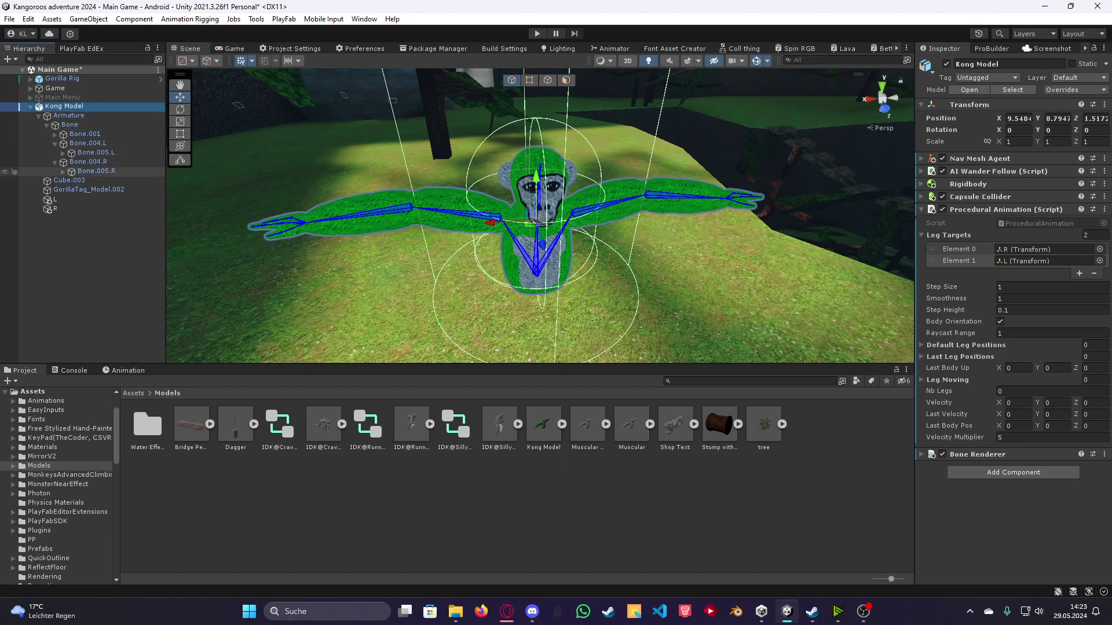
pyautogui.click(66, 171)
pyautogui.click(66, 151)
pyautogui.click(103, 190)
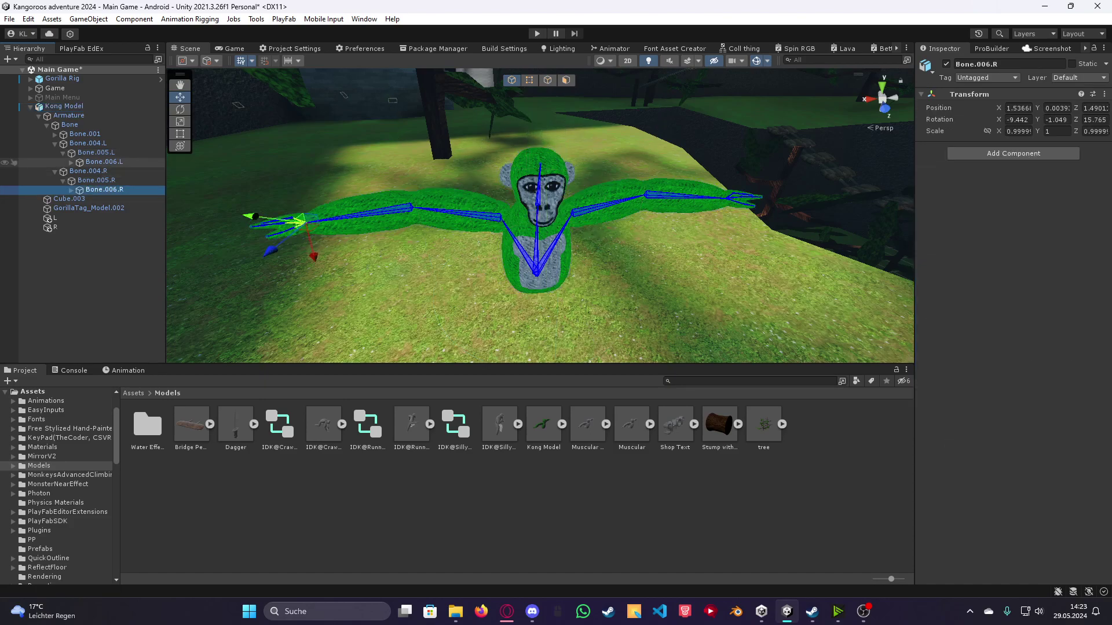
pyautogui.moveTo(486, 261); pyautogui.dragTo(537, 95, button='right')
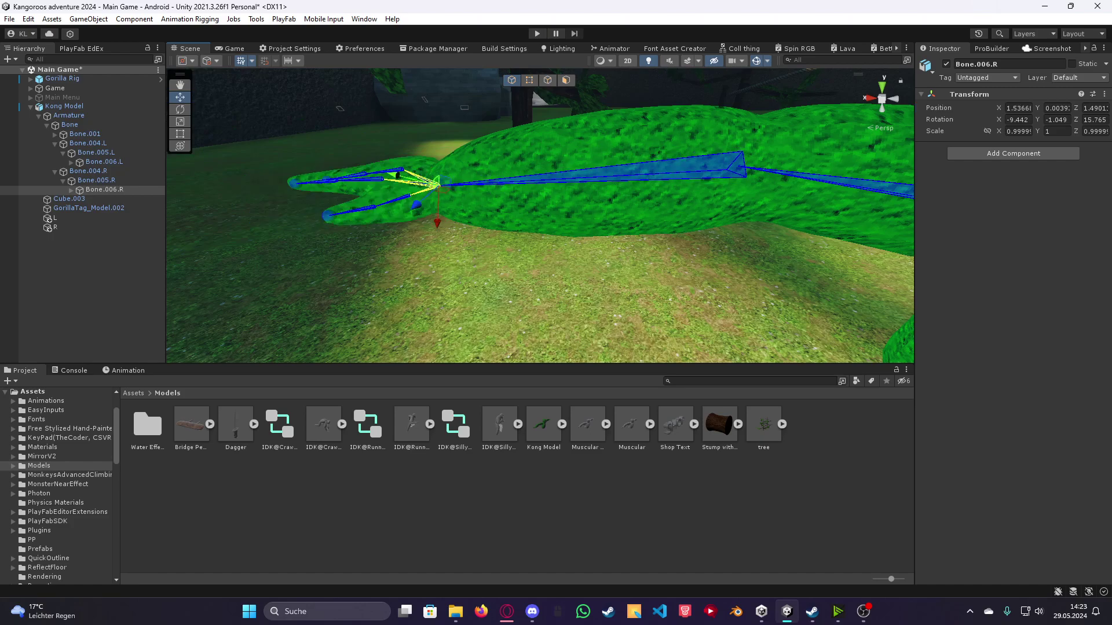
pyautogui.moveTo(538, 217)
pyautogui.mouseDown(button='right')
pyautogui.moveTo(573, 217)
pyautogui.moveTo(521, 217)
pyautogui.mouseUp(button='right')
pyautogui.keyDown('ctrl'); pyautogui.click(103, 162); pyautogui.keyUp('ctrl')
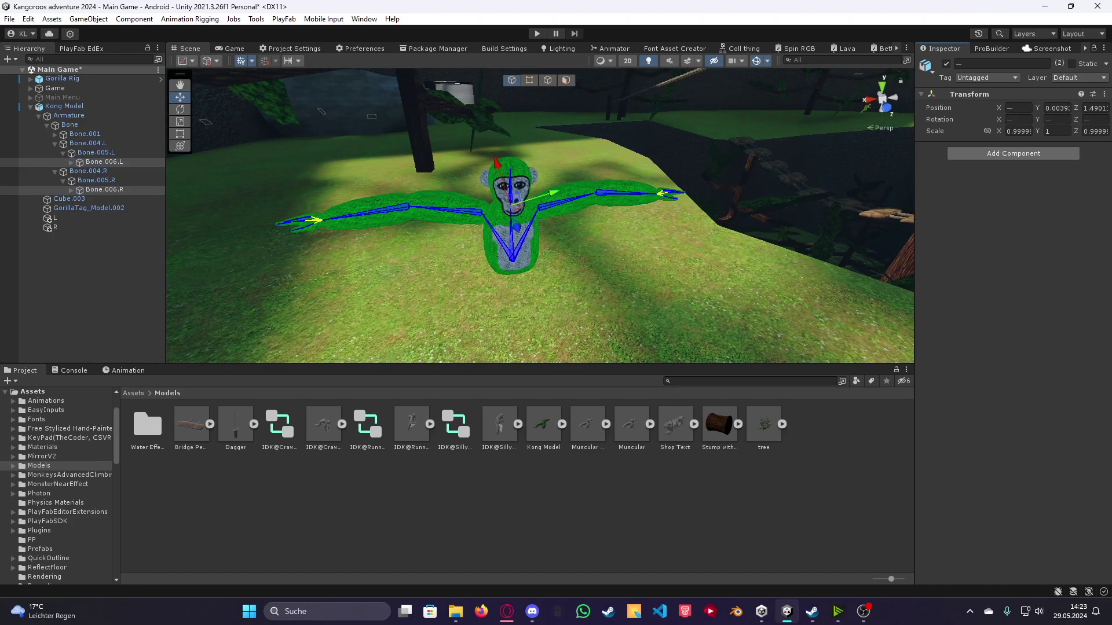
# Add a Fast IK Fabric component to both wingtip bones, then briefly check Discord
pyautogui.click(1013, 154)
pyautogui.write('fast')
pyautogui.press('Return')
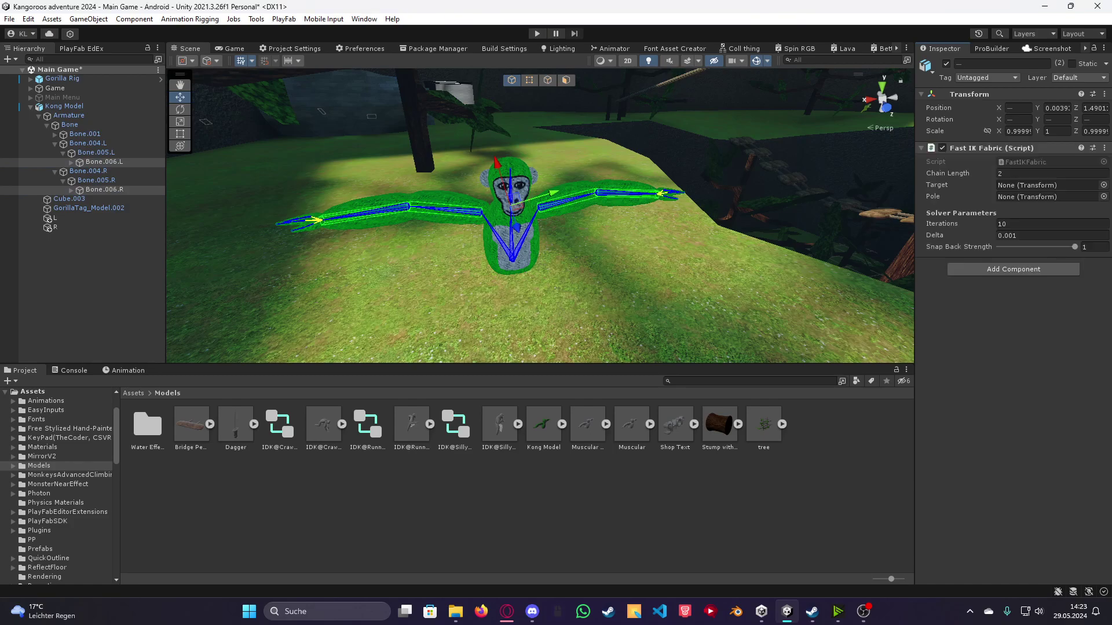
pyautogui.hotkey('alt', 'Tab')
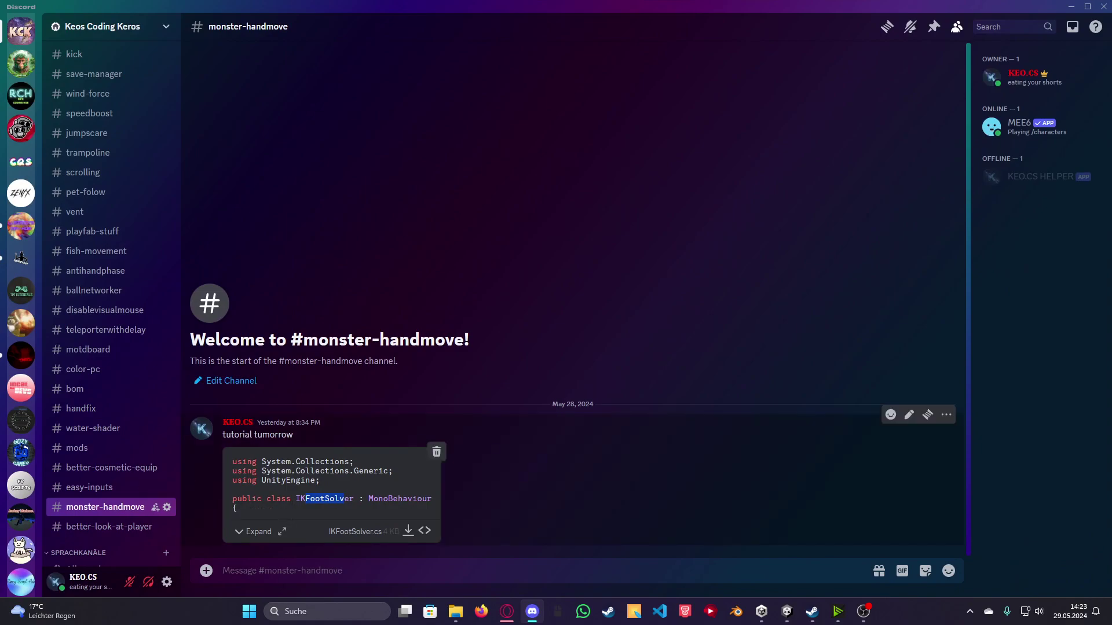
pyautogui.hotkey('alt', 'Tab')
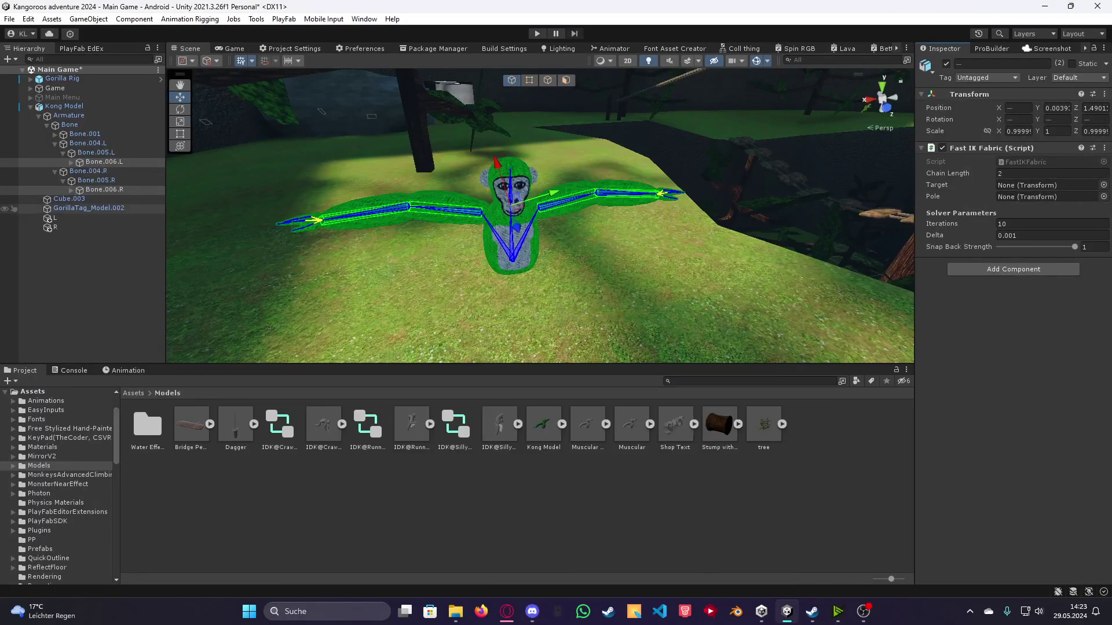
# Give Bone.006.L's Fast IK Fabric target L and pole Bone.004.L
pyautogui.click(104, 162)
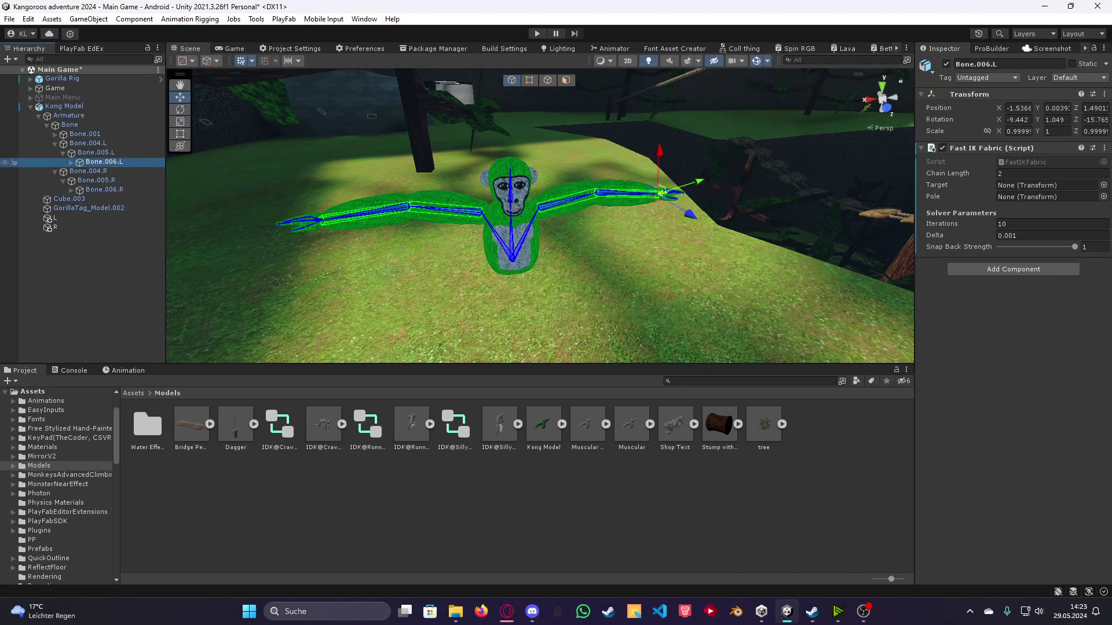
pyautogui.keyDown('ctrl'); pyautogui.click(103, 189); pyautogui.keyUp('ctrl')
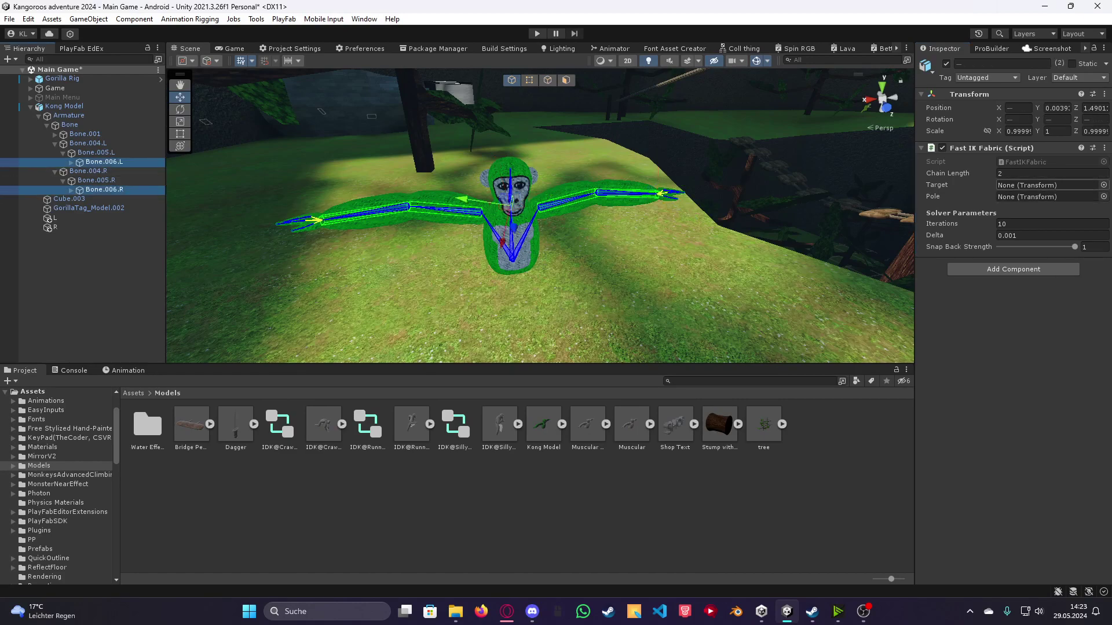
pyautogui.keyDown('ctrl'); pyautogui.click(102, 189); pyautogui.keyUp('ctrl')
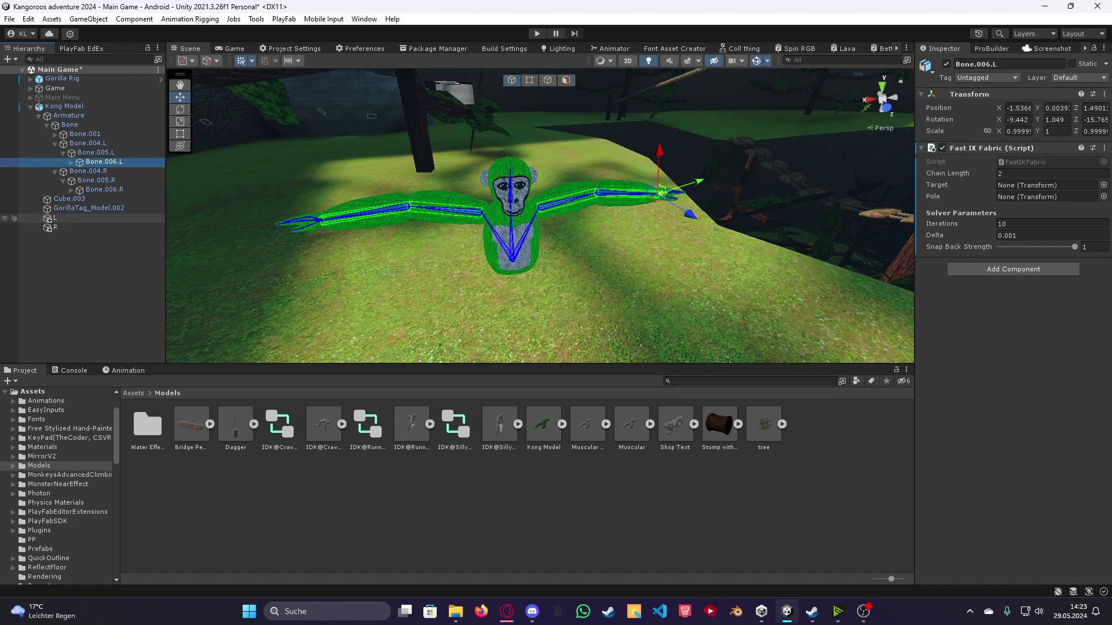
pyautogui.click(1047, 185)
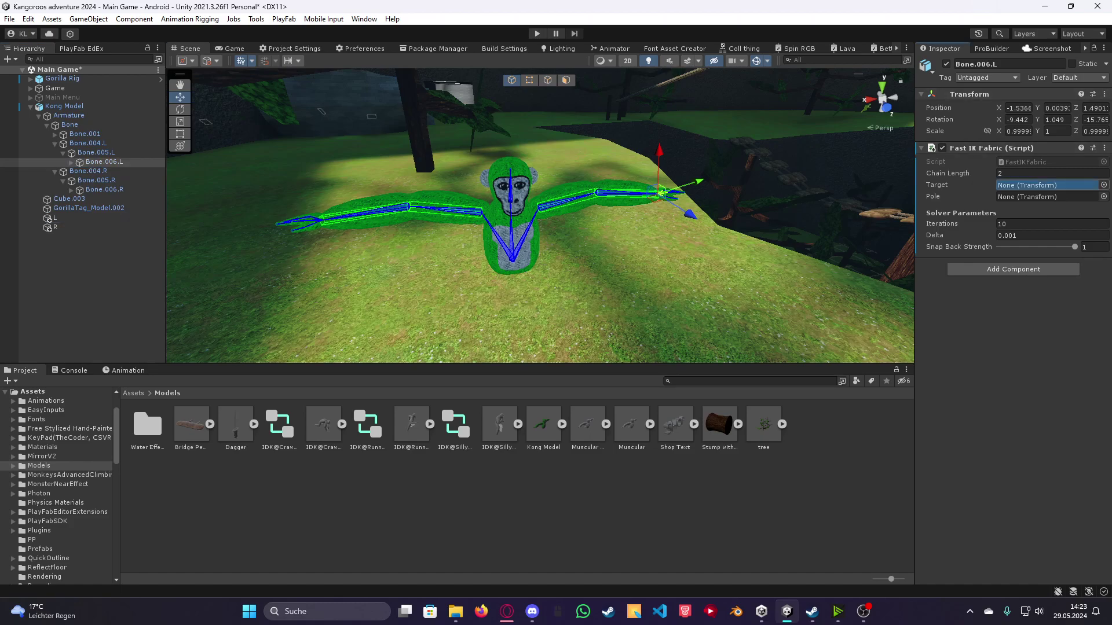
pyautogui.moveTo(50, 218); pyautogui.dragTo(1047, 185)
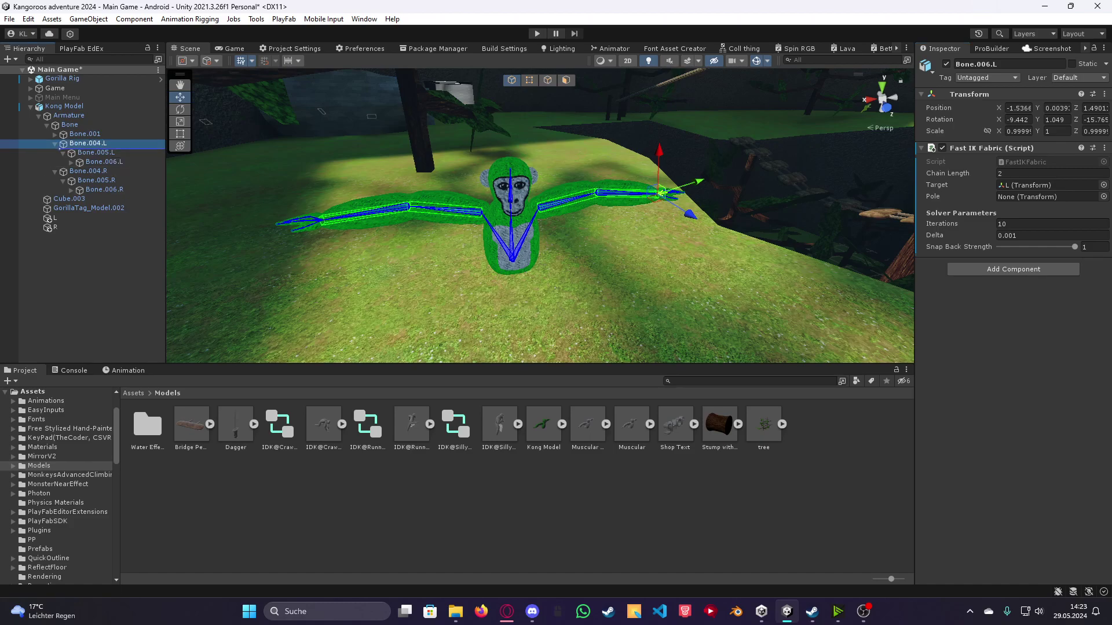
pyautogui.moveTo(87, 143); pyautogui.dragTo(1046, 196)
pyautogui.doubleClick(87, 143)
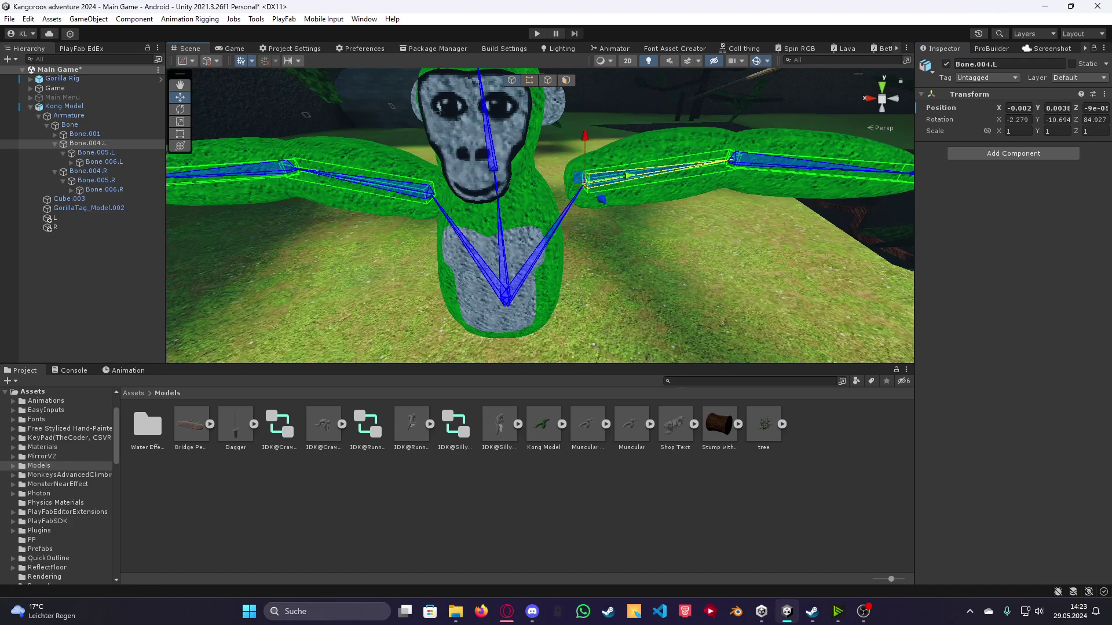
# Give Bone.006.R's Fast IK Fabric pole Bone.004.R and target R
pyautogui.click(103, 189)
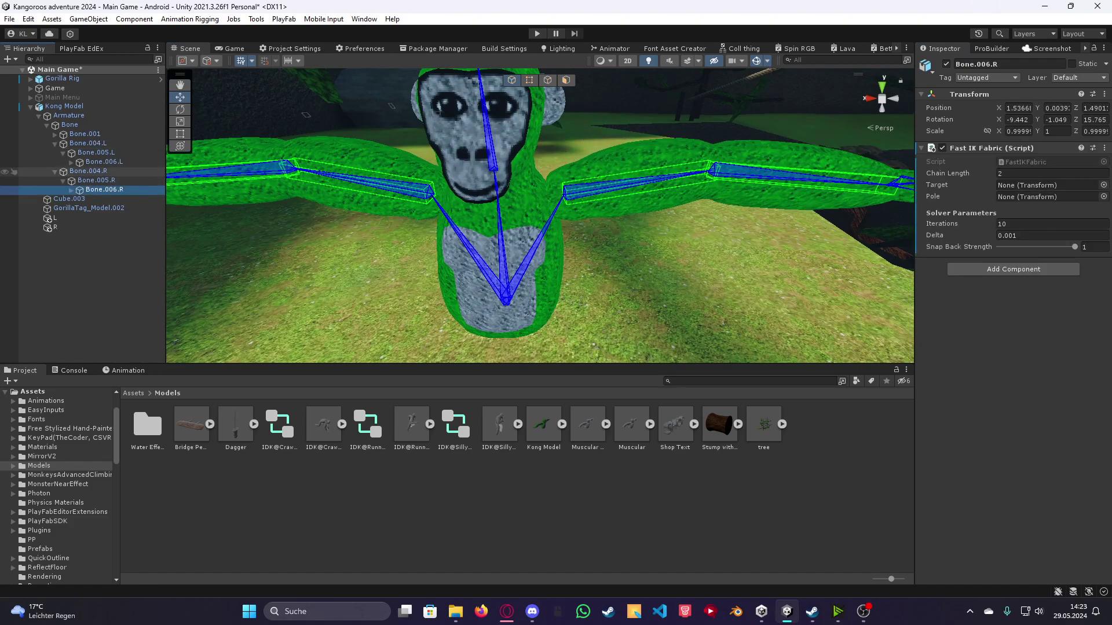
pyautogui.moveTo(87, 170); pyautogui.dragTo(1047, 196)
pyautogui.moveTo(52, 226); pyautogui.dragTo(1047, 185)
pyautogui.scroll(-5, 539, 217)
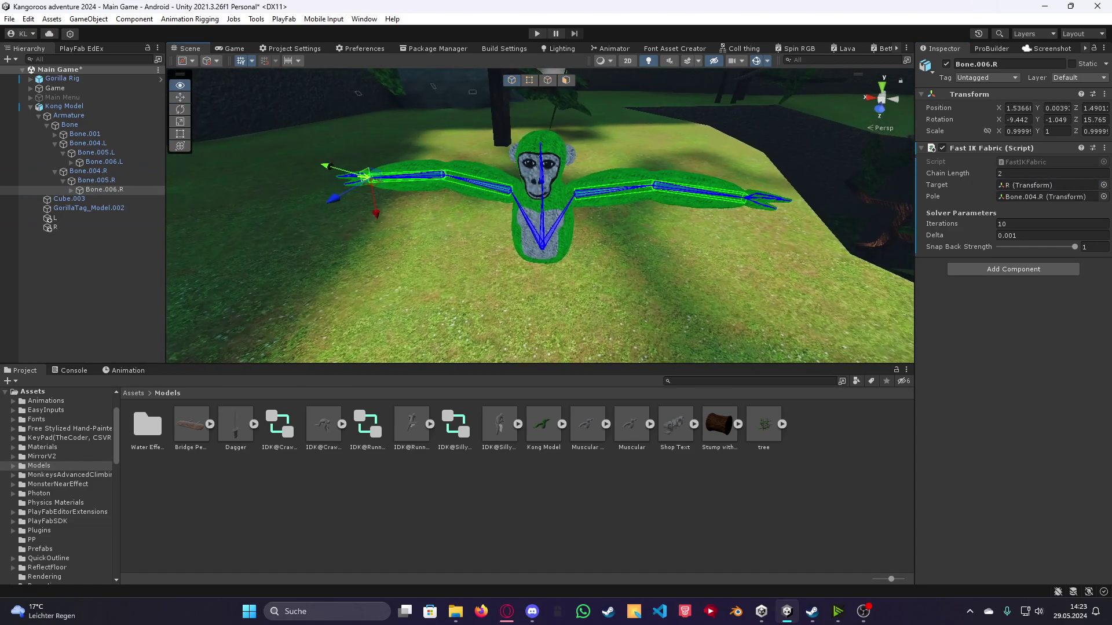
# Collapse Bone and Kong Model, run a play-mode test, and return to the Scene view
pyautogui.click(54, 124)
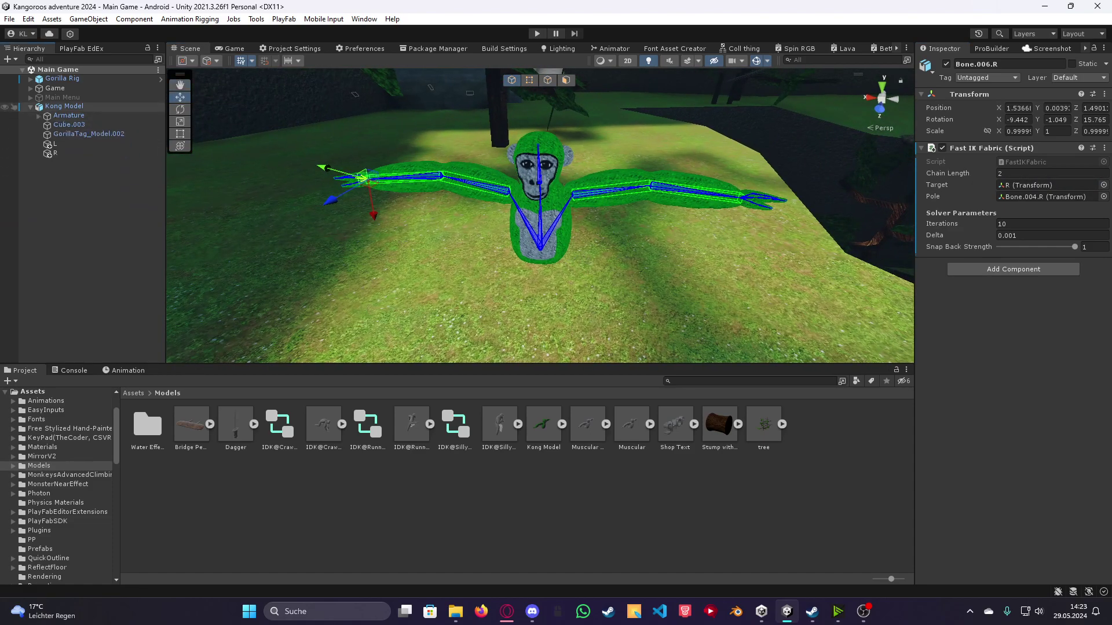
pyautogui.click(44, 114)
pyautogui.hotkey('ctrl', 'p')
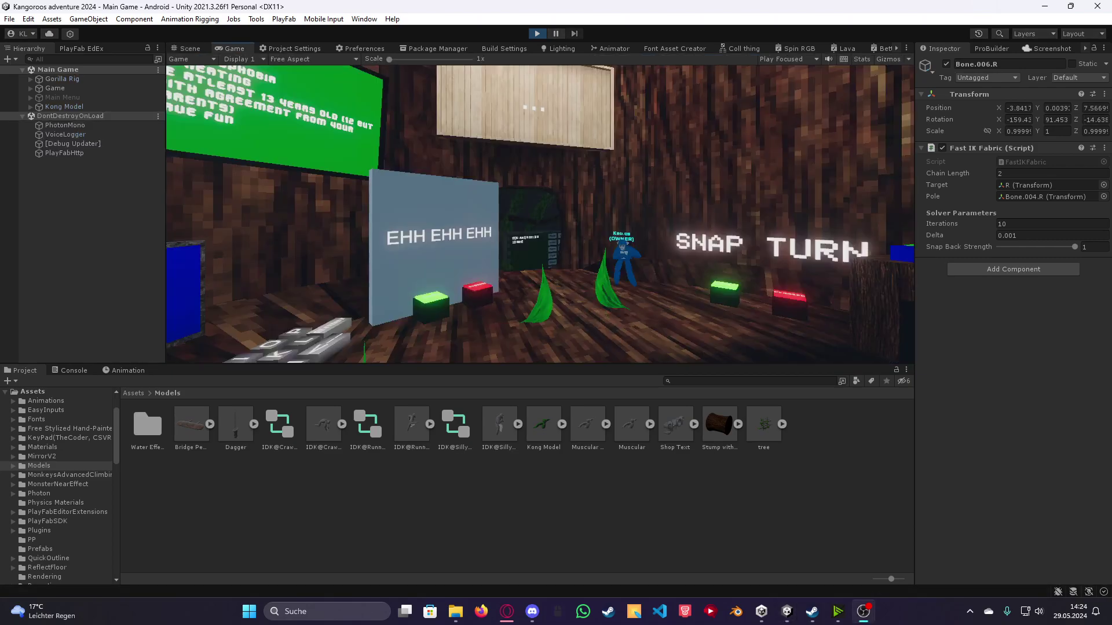
pyautogui.hotkey('ctrl', '1')
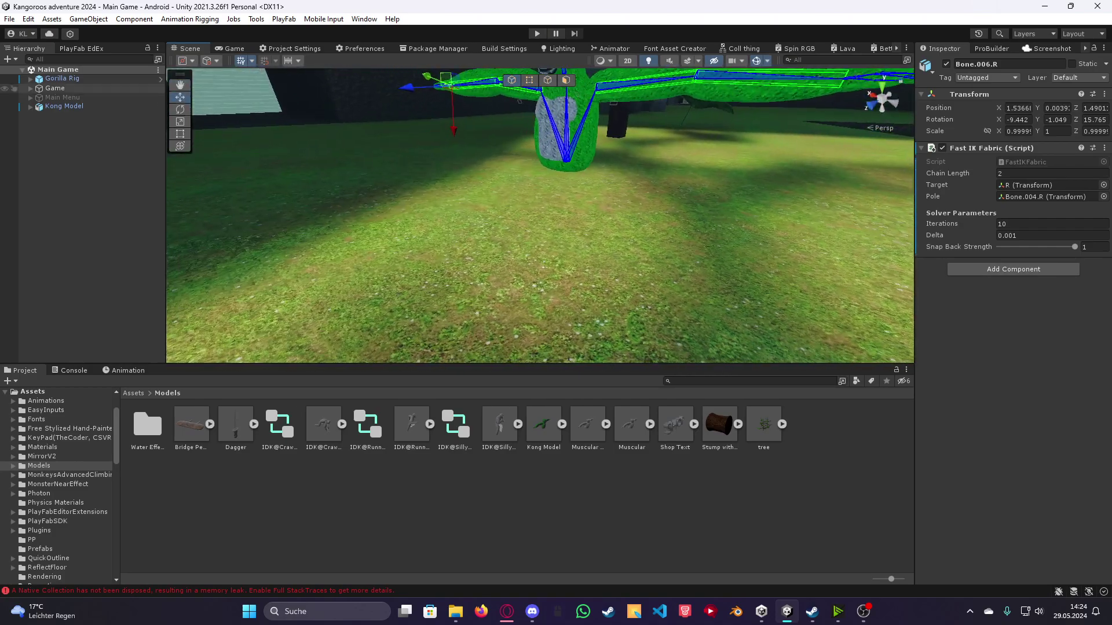
# Drag the Kong Model's root Bone upward with the move gizmo, then play again
pyautogui.click(65, 106)
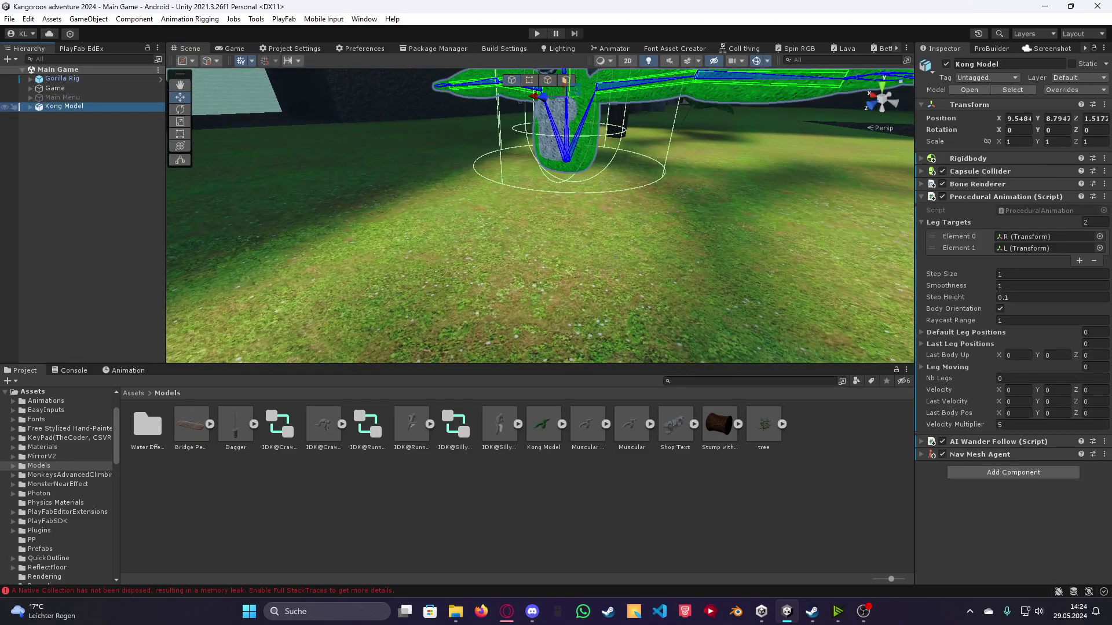
pyautogui.press('Right')
pyautogui.press('Right')
pyautogui.press('Right')
pyautogui.press('Right')
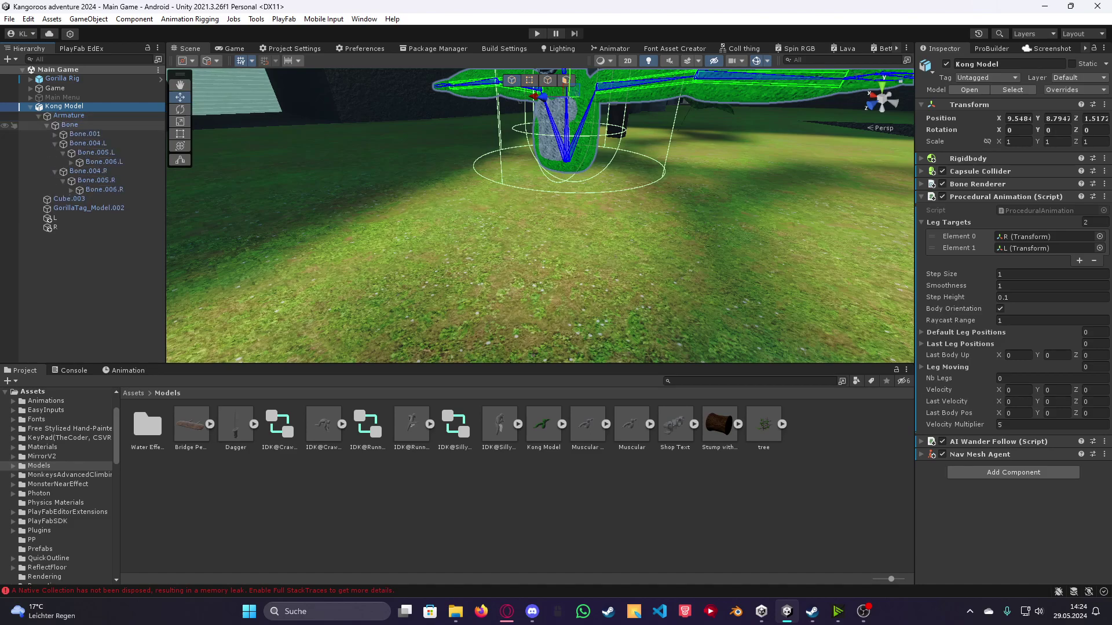
pyautogui.press('Left')
pyautogui.press('f')
pyautogui.moveTo(603, 182); pyautogui.dragTo(603, 118)
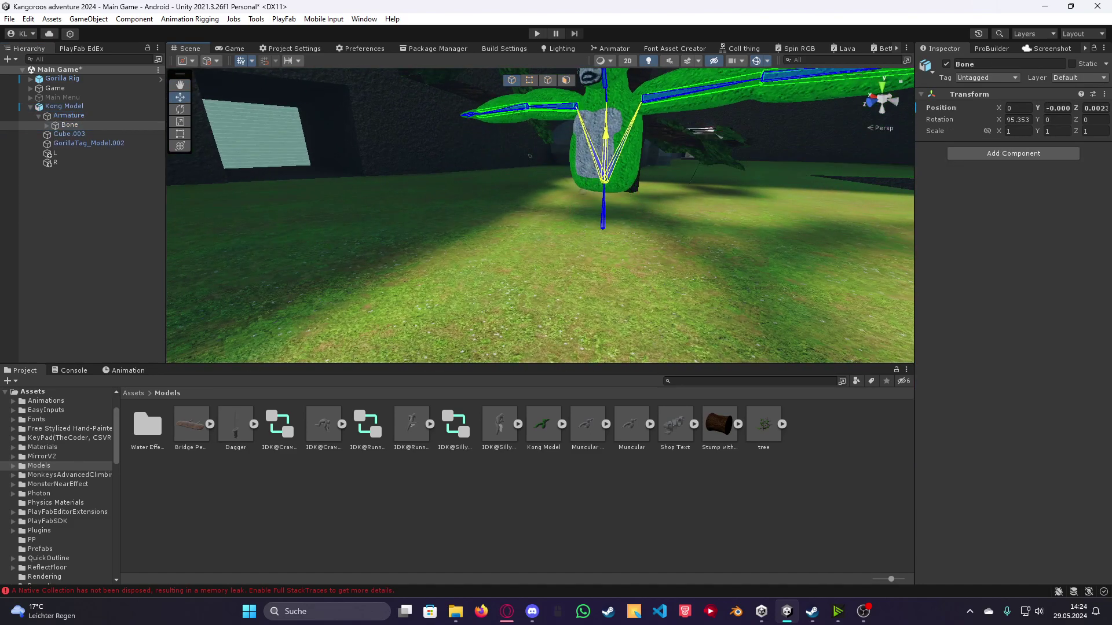
pyautogui.press('Right')
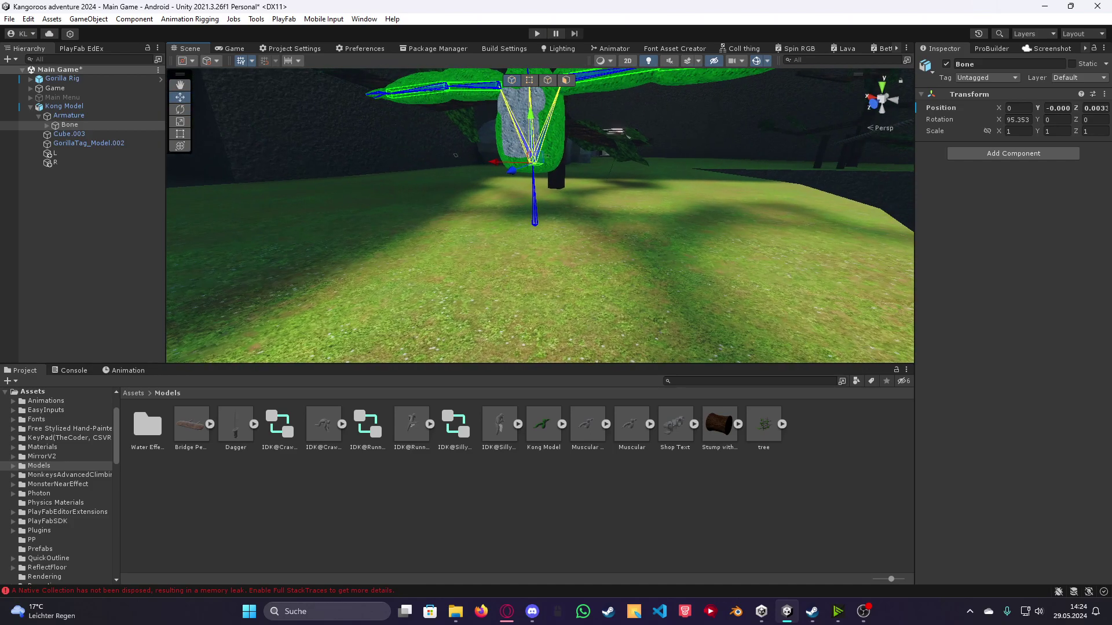
pyautogui.hotkey('ctrl', 'p')
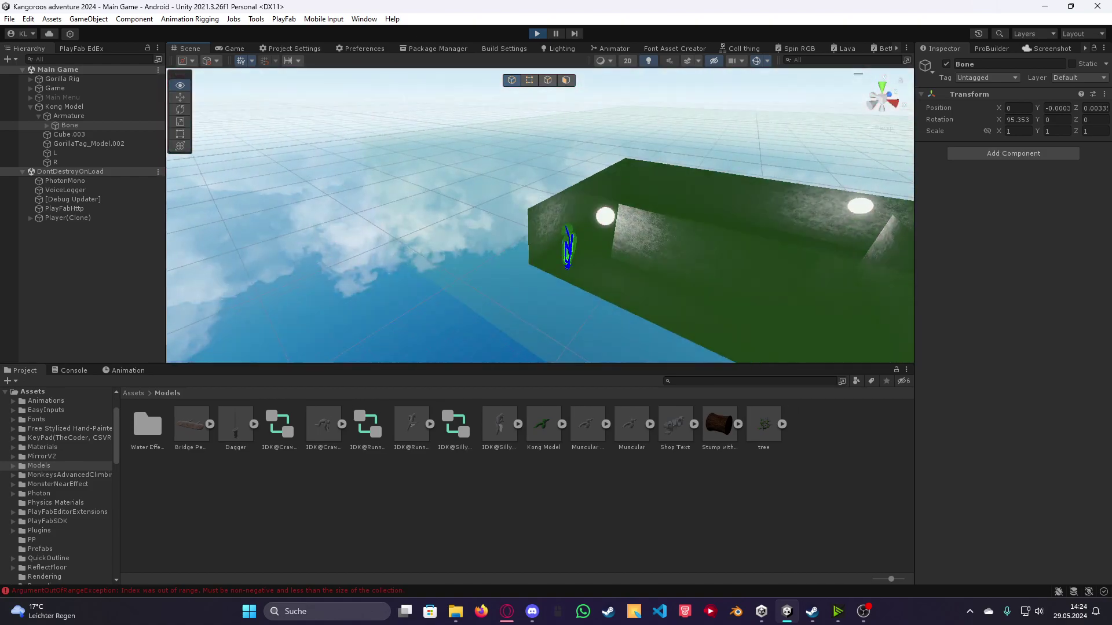
# Collapse the Kong Model's armature while it walks the terrain in play mode
pyautogui.click(38, 116)
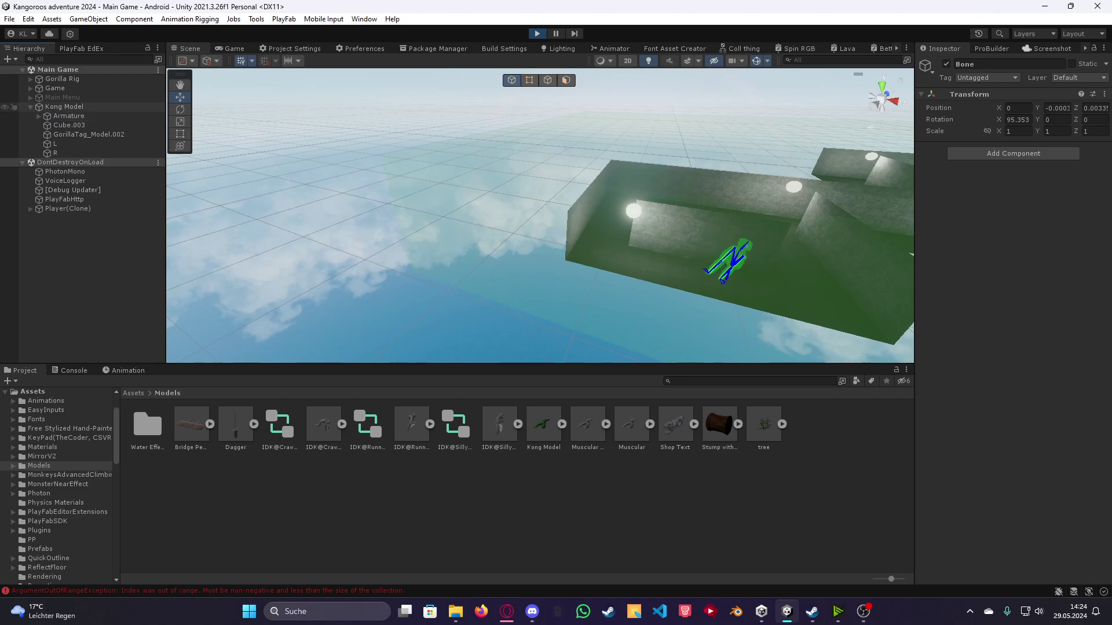